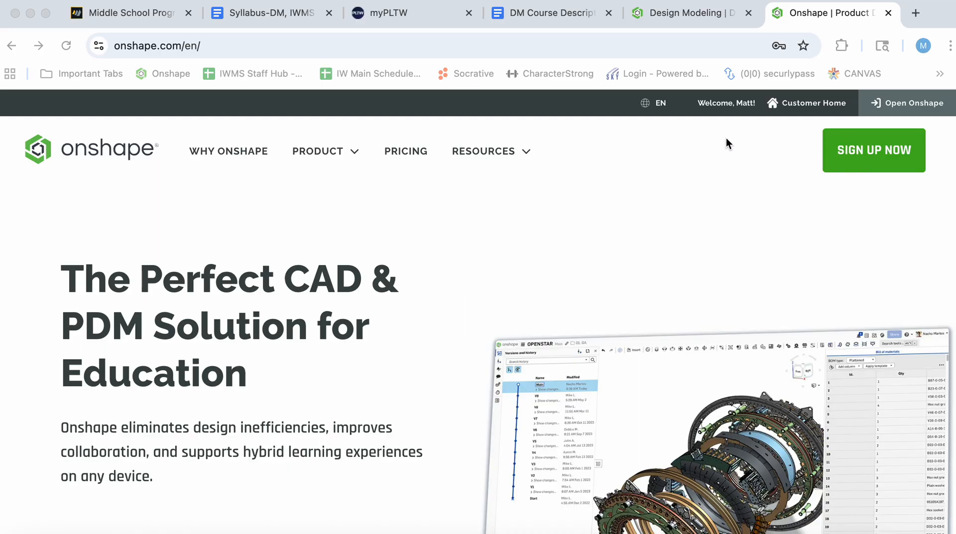
Step: Switch to the Onshape Design Modeling page and create a new document named "Puzzle Cube 1"
{"action": "left_click", "coordinate": [681, 19]}
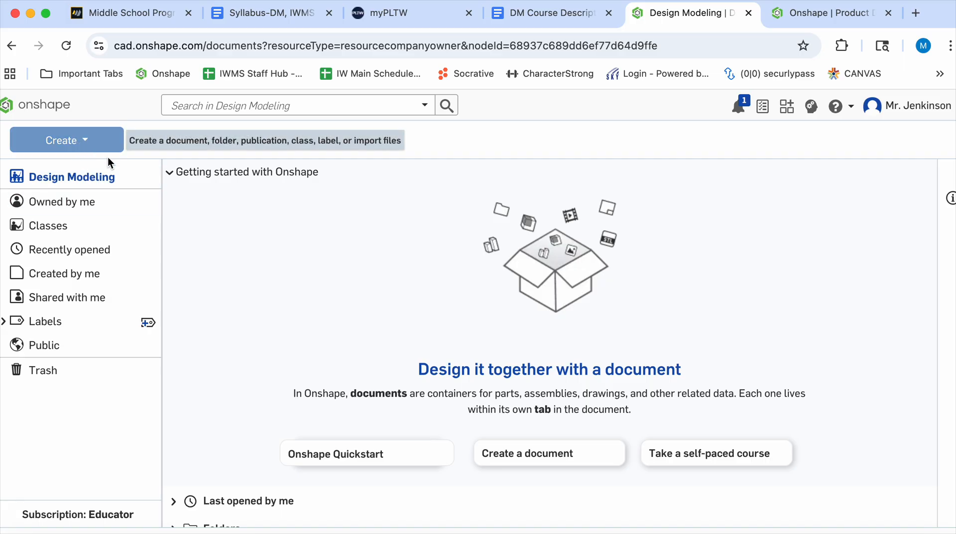
{"action": "left_click", "coordinate": [76, 143]}
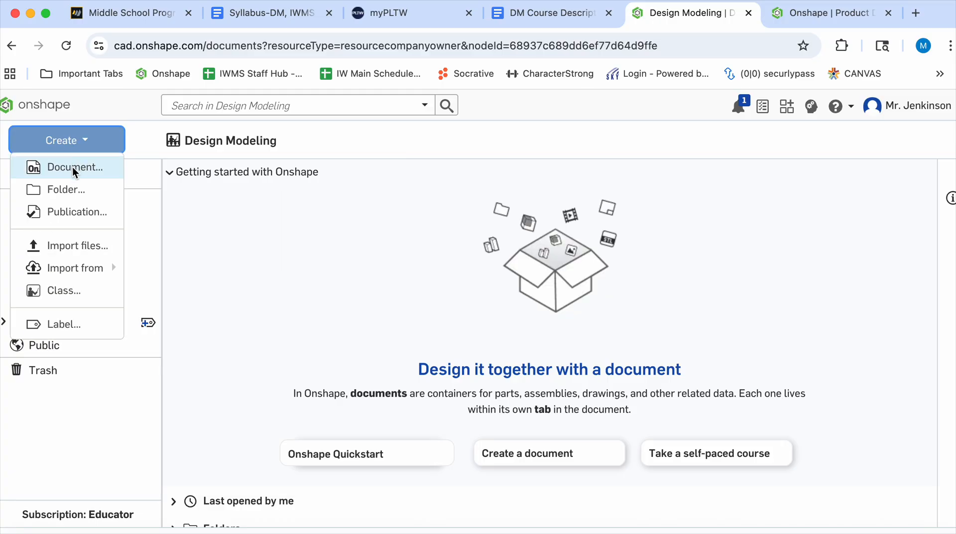
{"action": "left_click", "coordinate": [73, 167]}
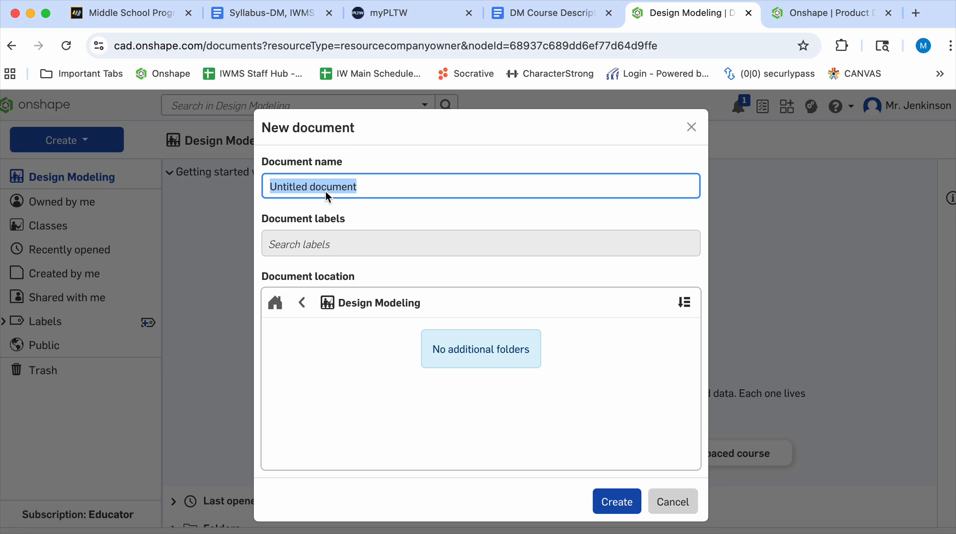
{"action": "type", "text": "P"}
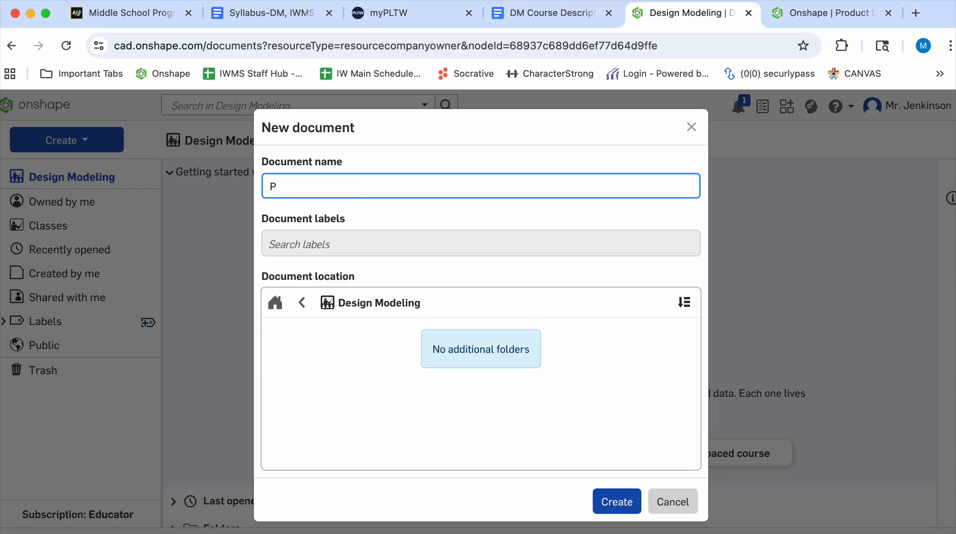
{"action": "type", "text": "uzzle V"}
{"action": "key", "text": "BackSpace"}
{"action": "key", "text": "BackSpace"}
{"action": "type", "text": "Cube 1"}
{"action": "left_click", "coordinate": [625, 504]}
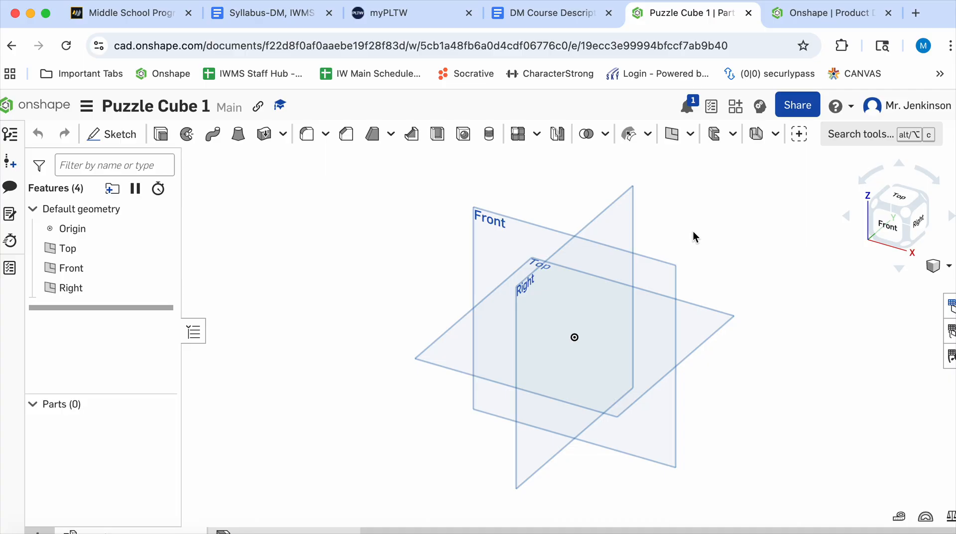
Step: Examine the default Front, Top and Right planes from the front, top and several corner views
{"action": "left_click", "coordinate": [890, 230]}
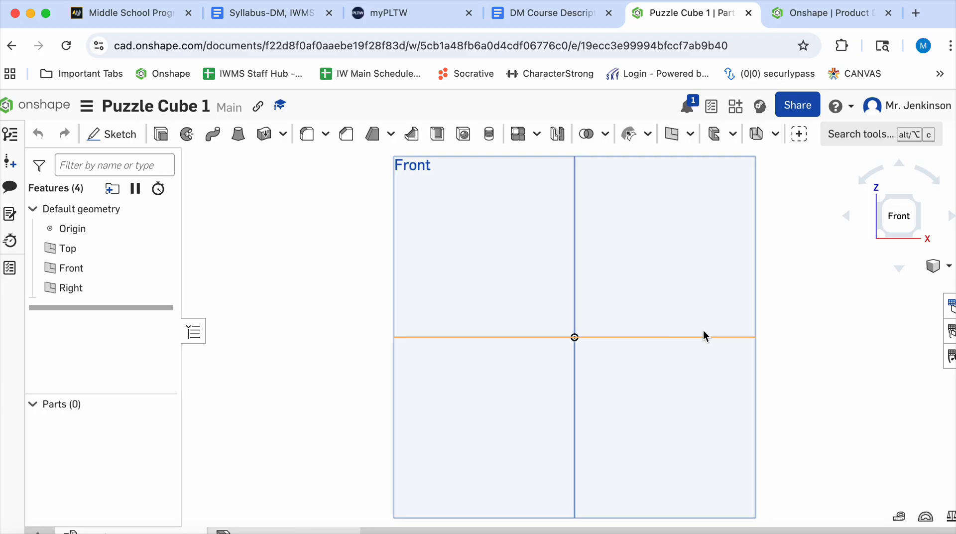
{"action": "left_click", "coordinate": [918, 207]}
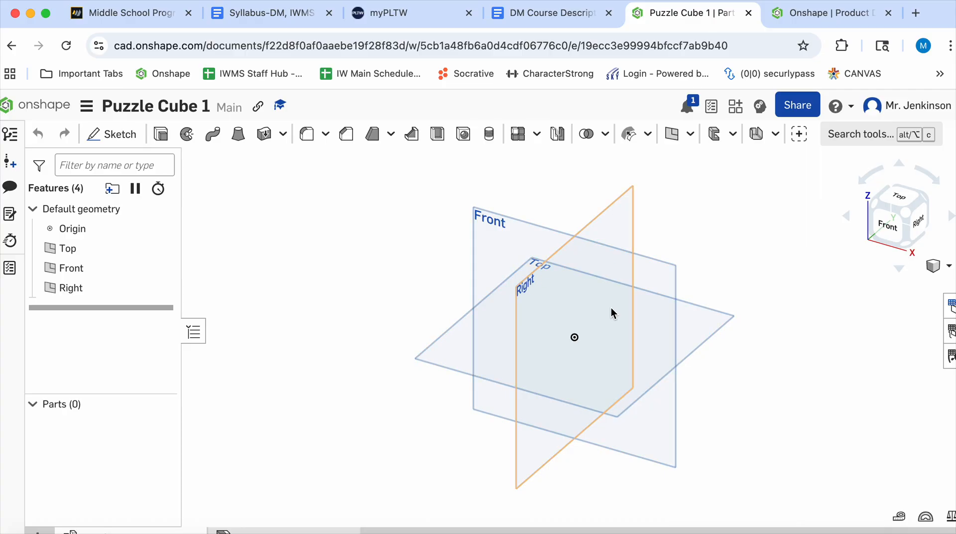
{"action": "left_click", "coordinate": [902, 203]}
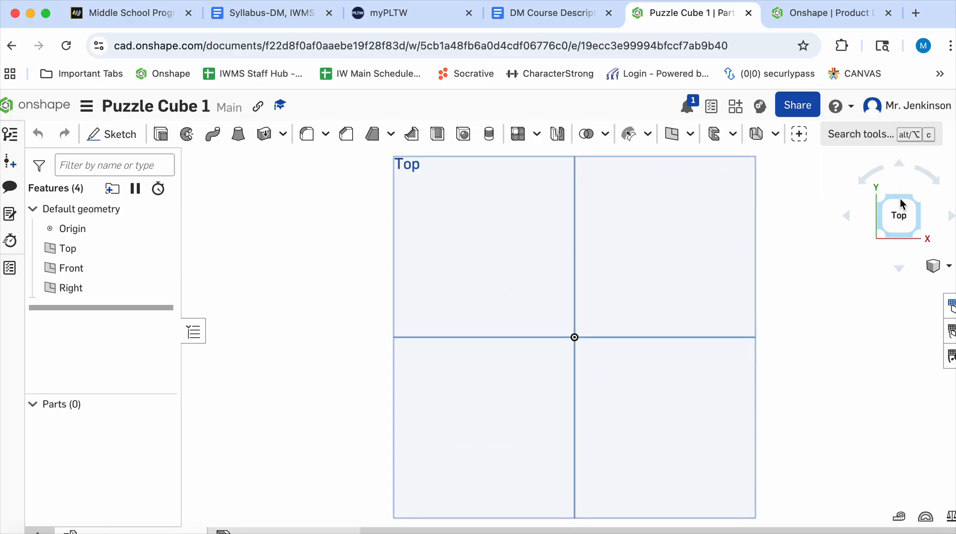
{"action": "left_click", "coordinate": [882, 236]}
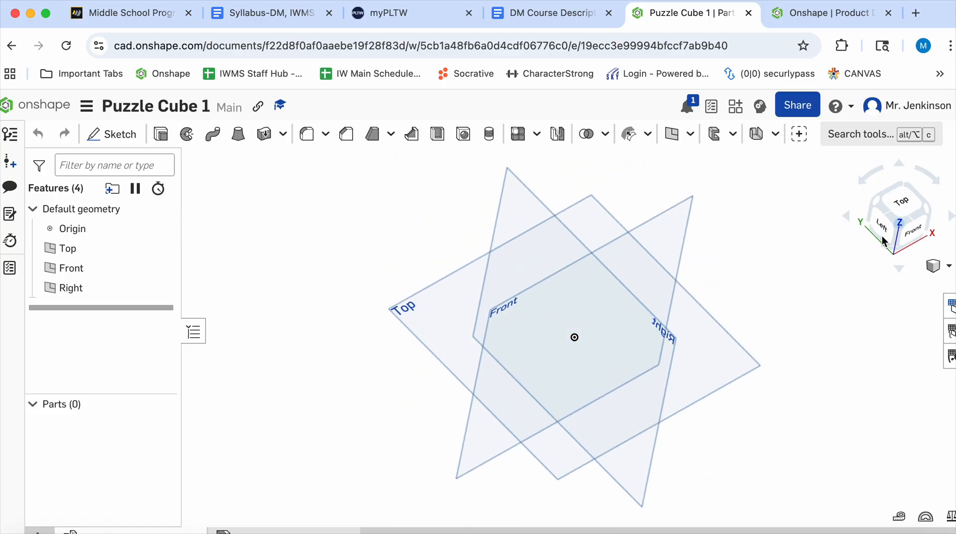
{"action": "left_click", "coordinate": [929, 196]}
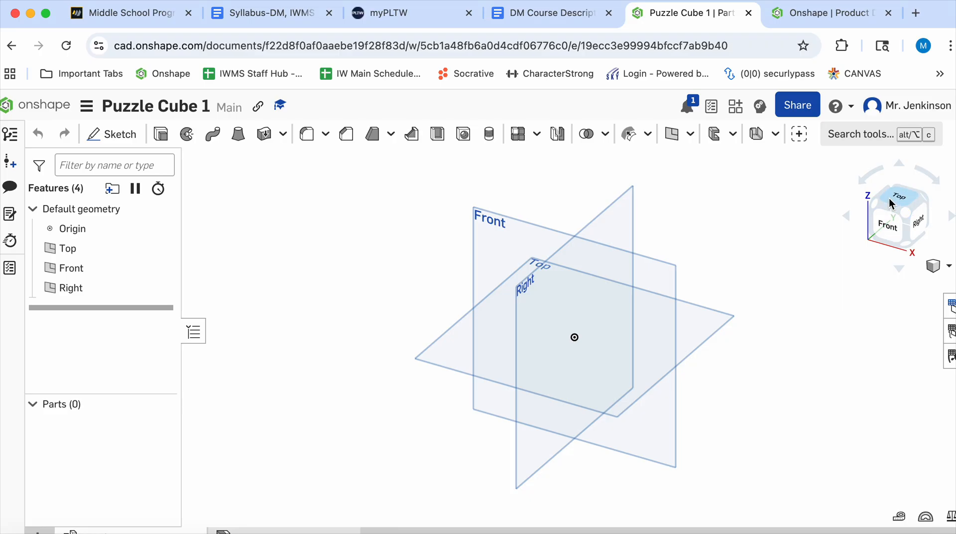
{"action": "left_click", "coordinate": [913, 218]}
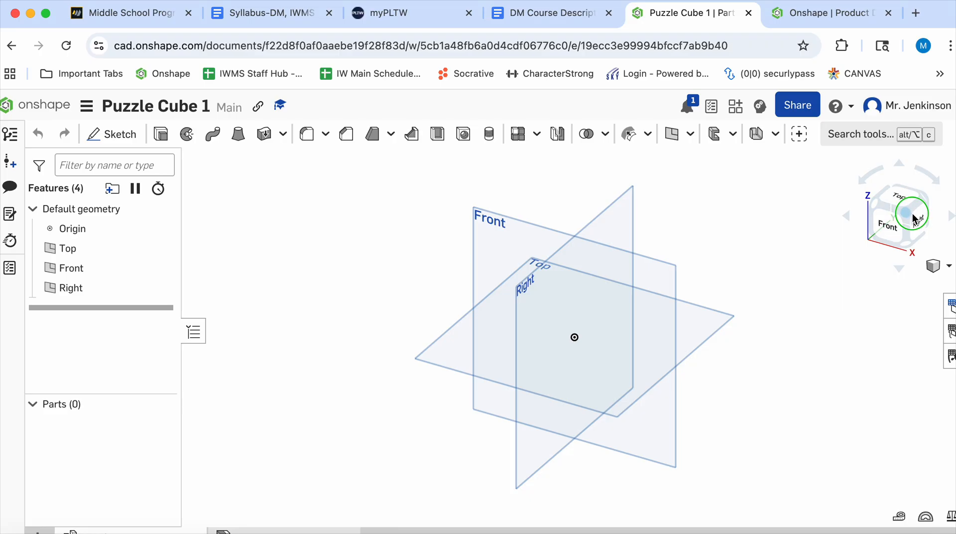
{"action": "left_click_drag", "start_coordinate": [913, 217], "coordinate": [864, 215]}
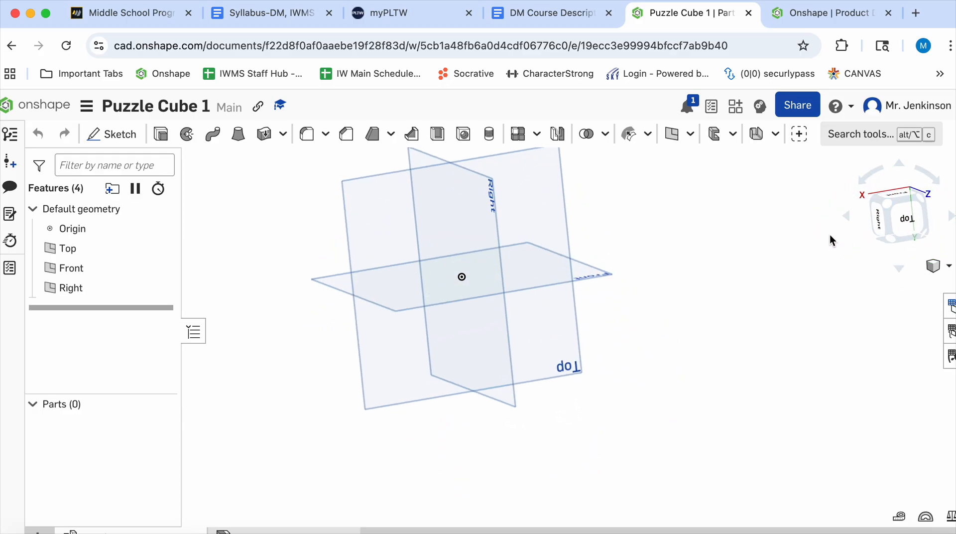
{"action": "left_click", "coordinate": [885, 210]}
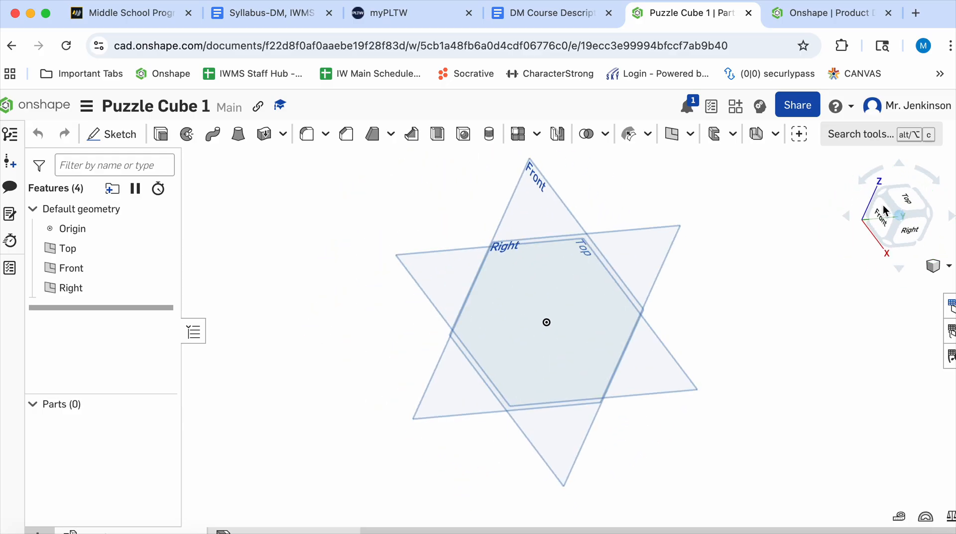
{"action": "left_click", "coordinate": [920, 202]}
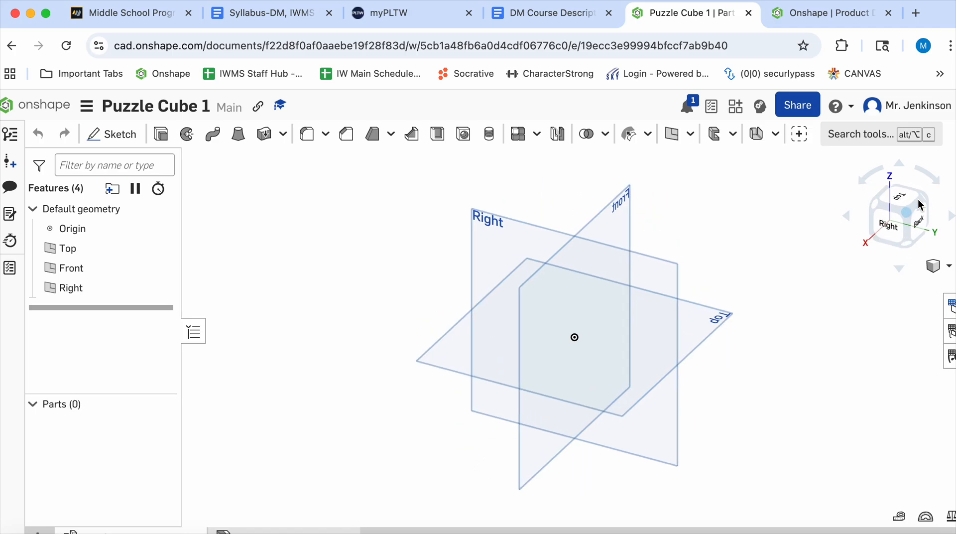
{"action": "left_click", "coordinate": [923, 203]}
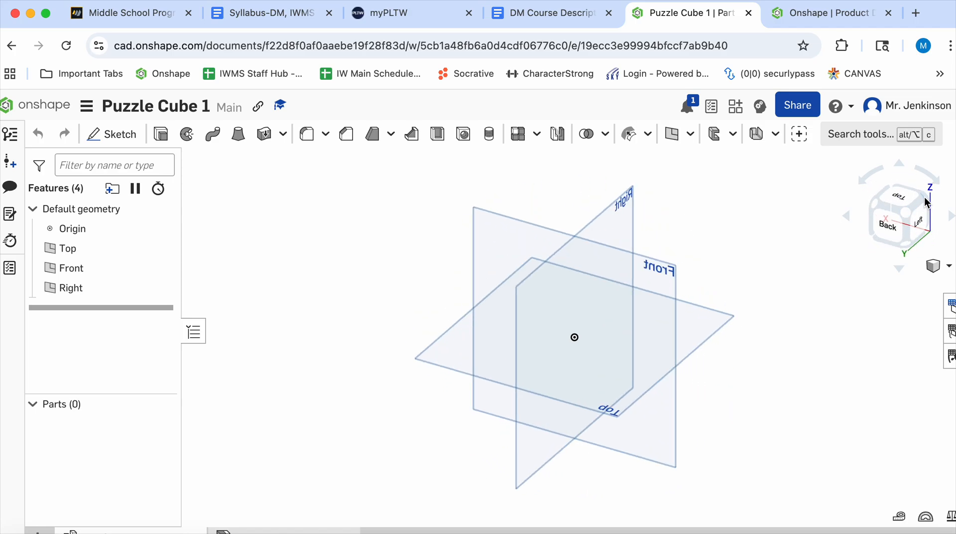
{"action": "left_click", "coordinate": [923, 202]}
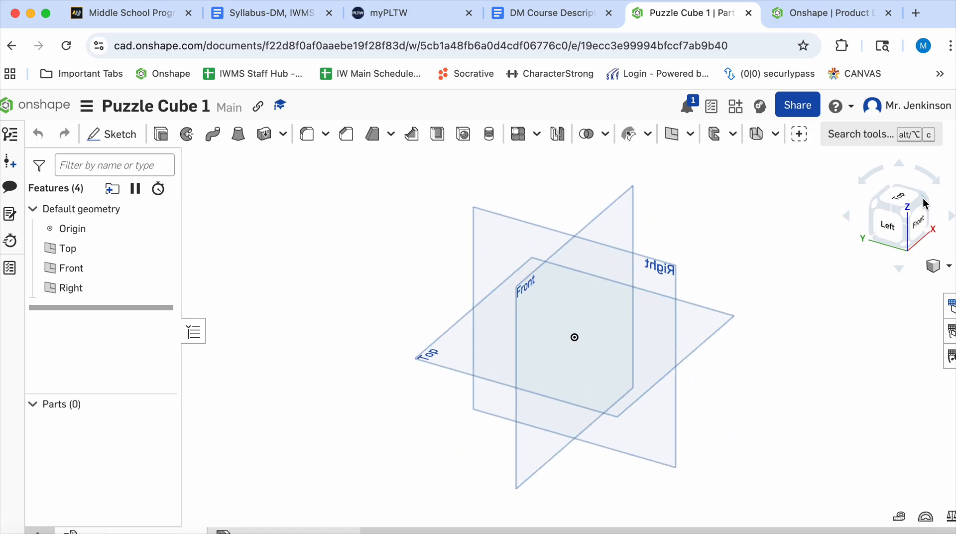
{"action": "left_click", "coordinate": [923, 203]}
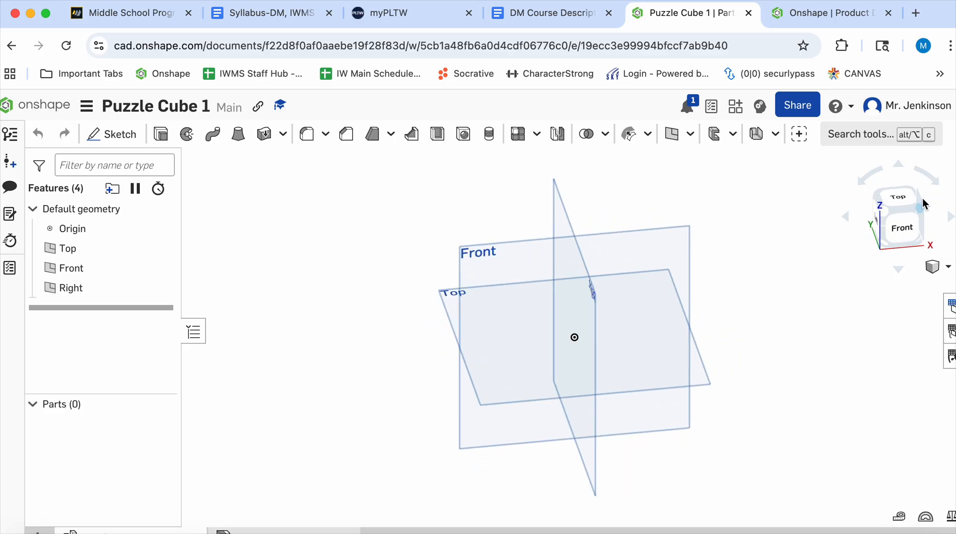
{"action": "left_click", "coordinate": [922, 203]}
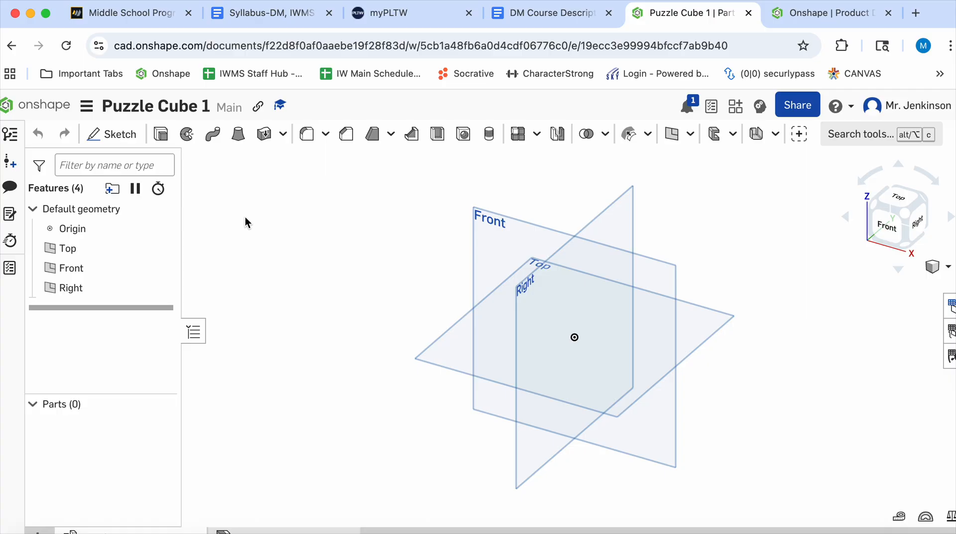
Step: Start a sketch on the Front plane and draw a corner rectangle about 0.93 by 0.83 in near the plane's upper-left corner
{"action": "left_click", "coordinate": [117, 133]}
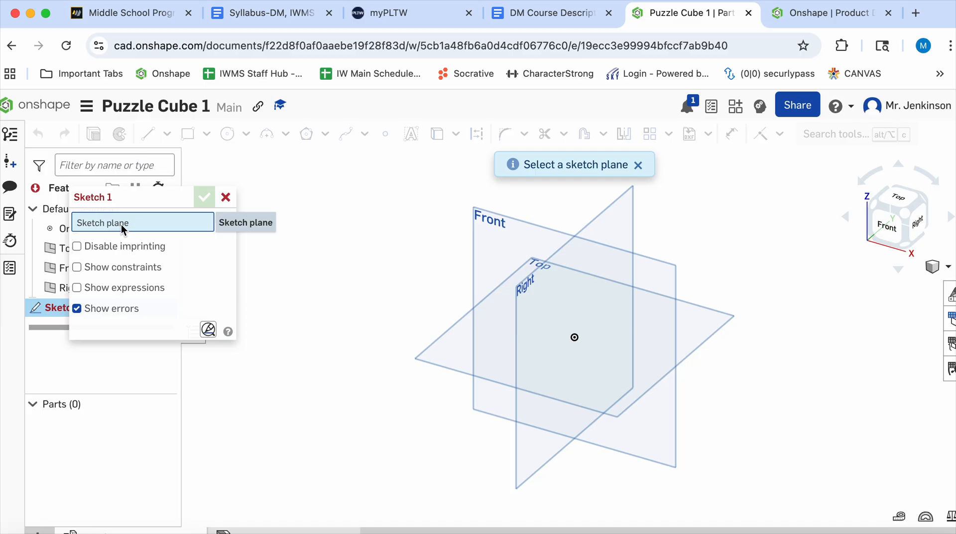
{"action": "left_click", "coordinate": [496, 240]}
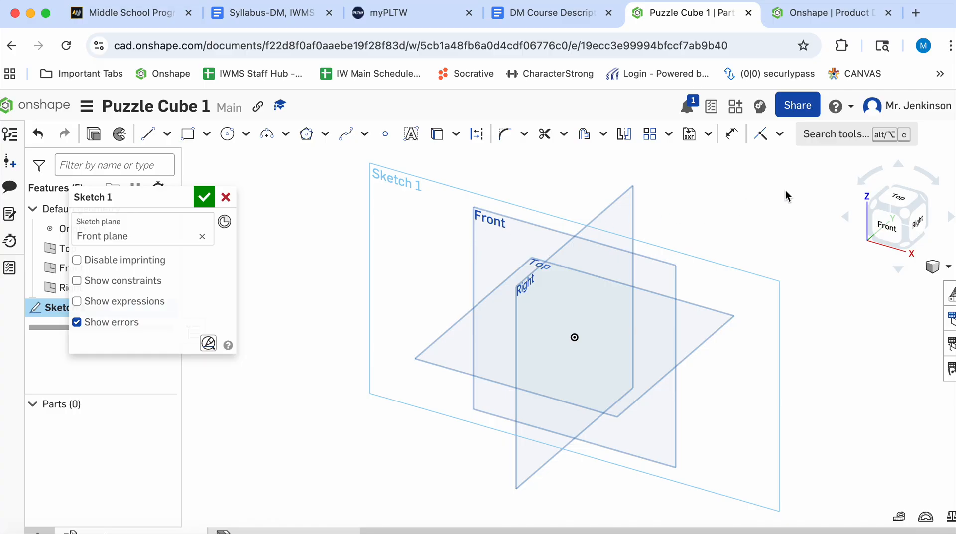
{"action": "left_click", "coordinate": [889, 232]}
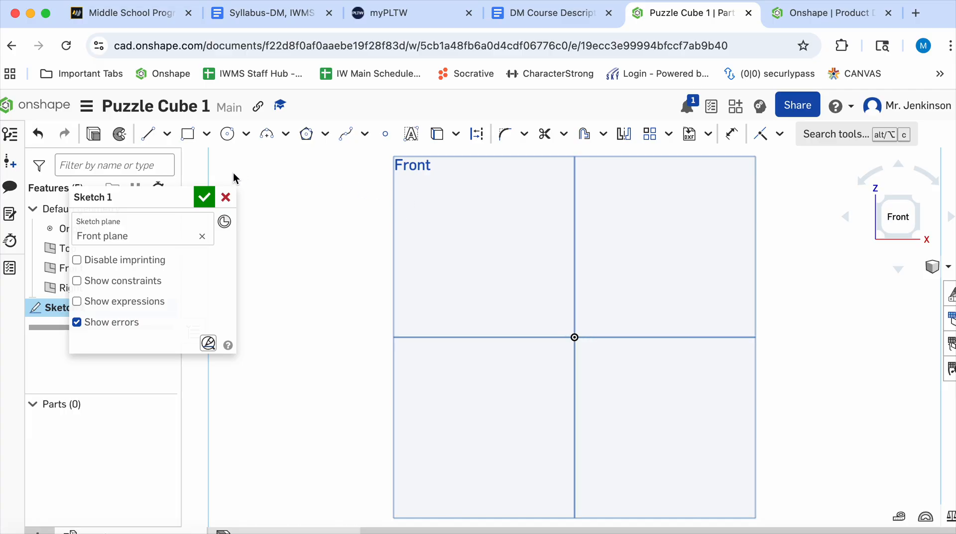
{"action": "left_click", "coordinate": [188, 137]}
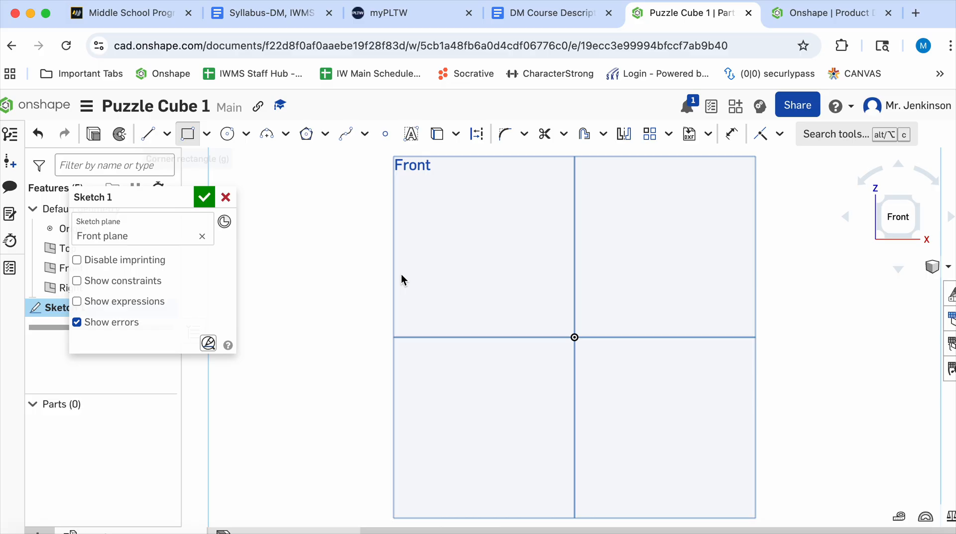
{"action": "left_click", "coordinate": [422, 214]}
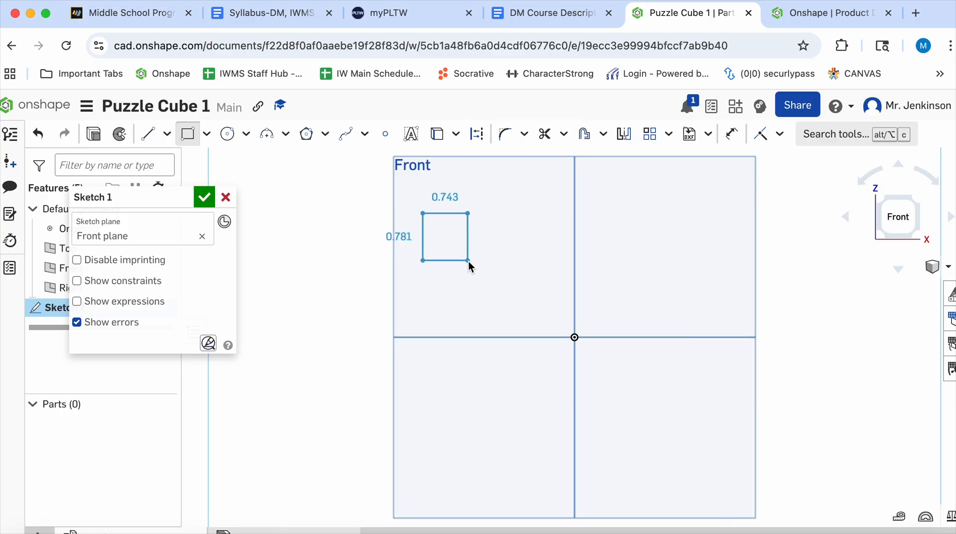
{"action": "left_click", "coordinate": [479, 264]}
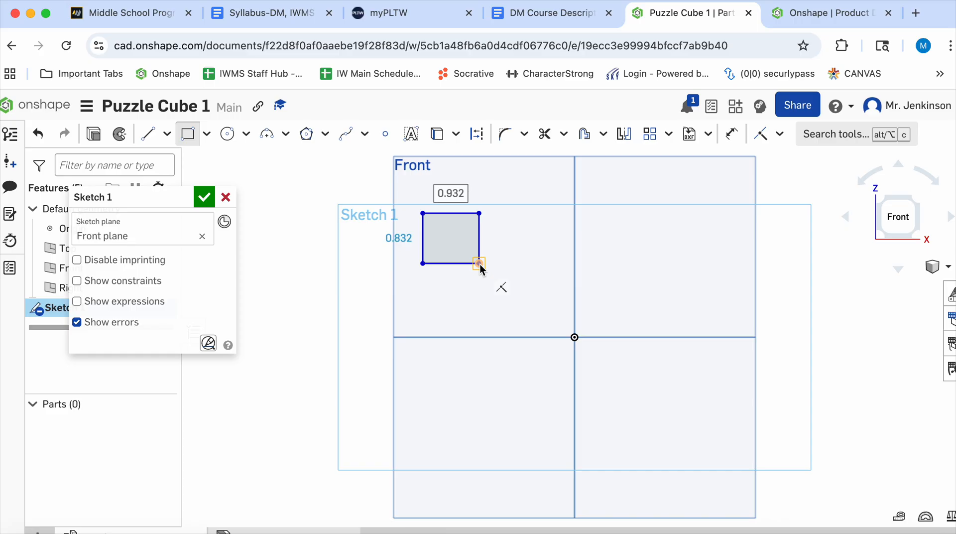
Step: Set the rectangle's width and height to 0.75 in each and finish the sketch
{"action": "type", "text": ".75"}
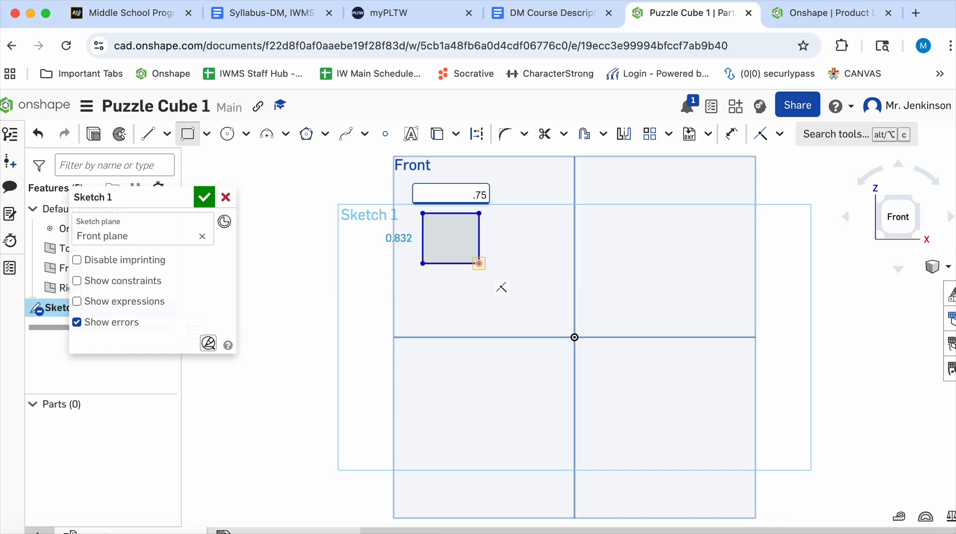
{"action": "key", "text": "Tab"}
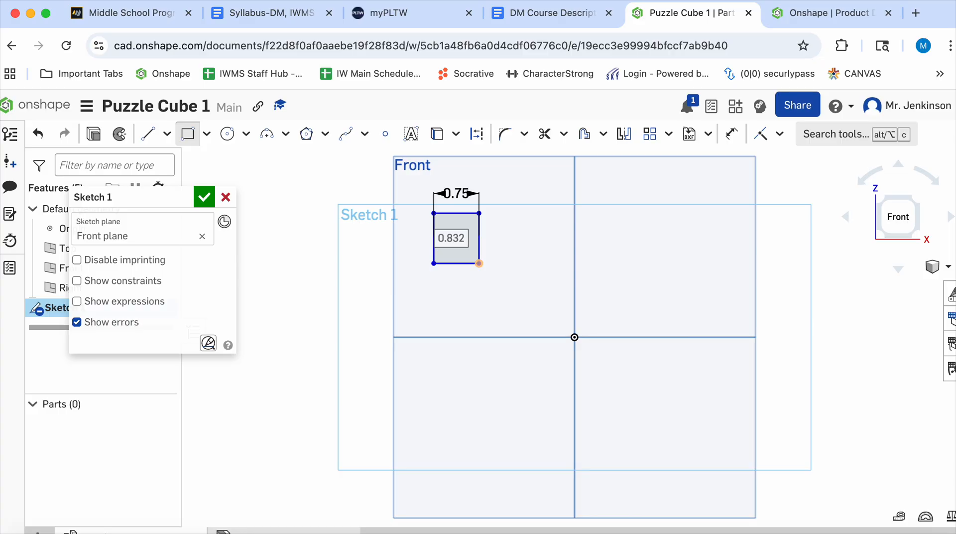
{"action": "type", "text": ".75"}
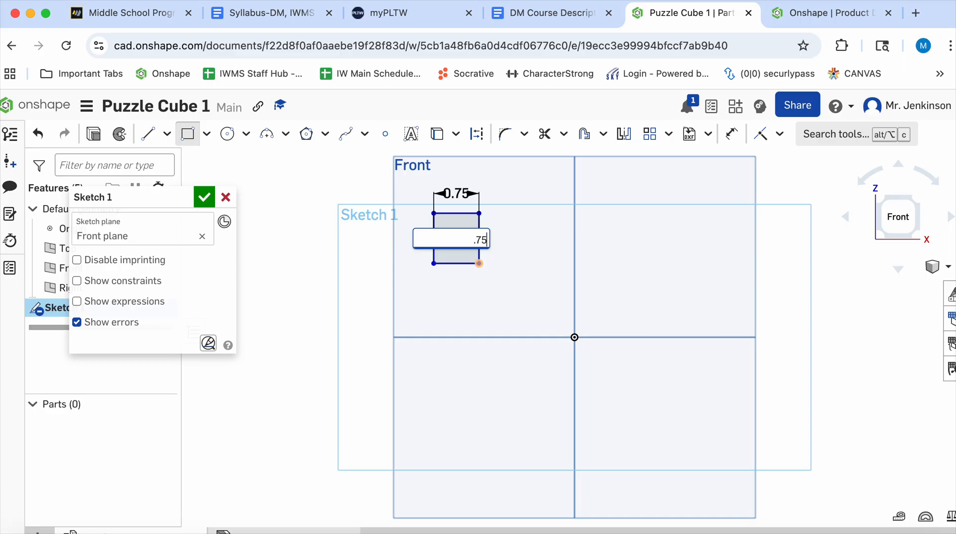
{"action": "key", "text": "Return"}
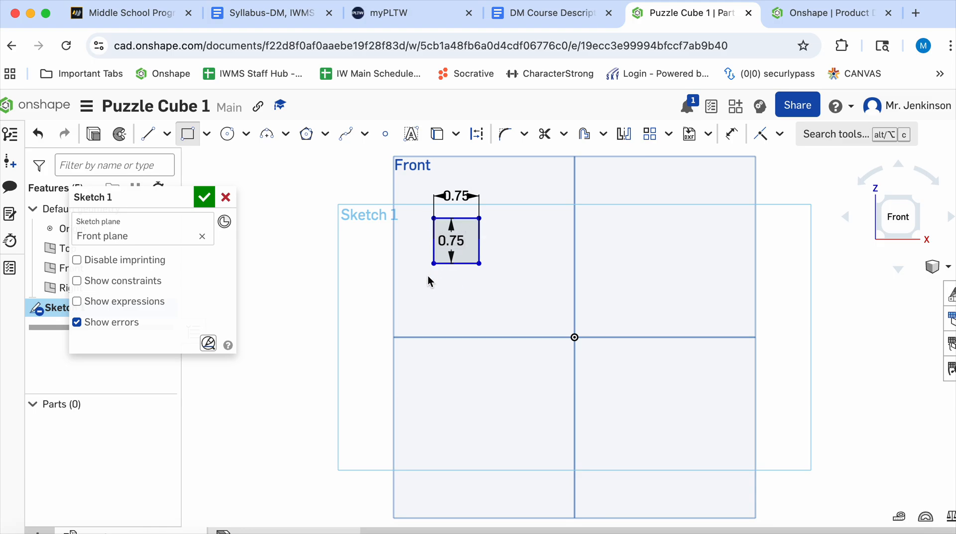
{"action": "left_click", "coordinate": [204, 197]}
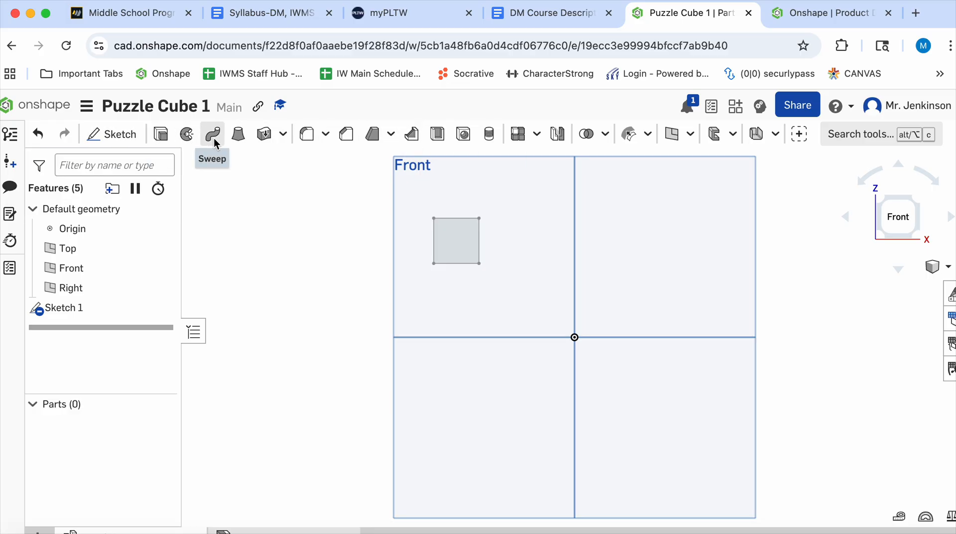
Step: Extrude the square sketched on the Front plane to a depth of 0.75 in as a new solid, projecting forward from the plane
{"action": "left_click", "coordinate": [162, 139]}
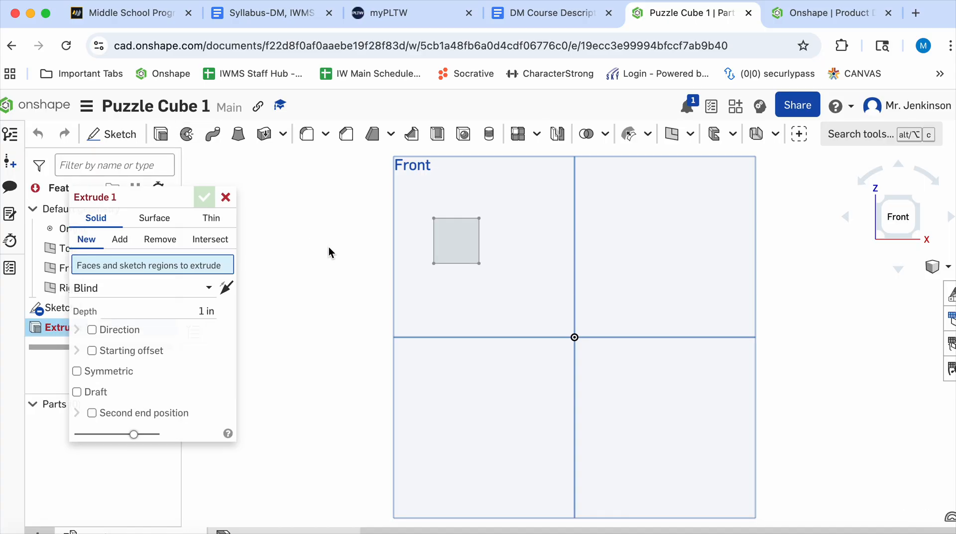
{"action": "left_click", "coordinate": [454, 242]}
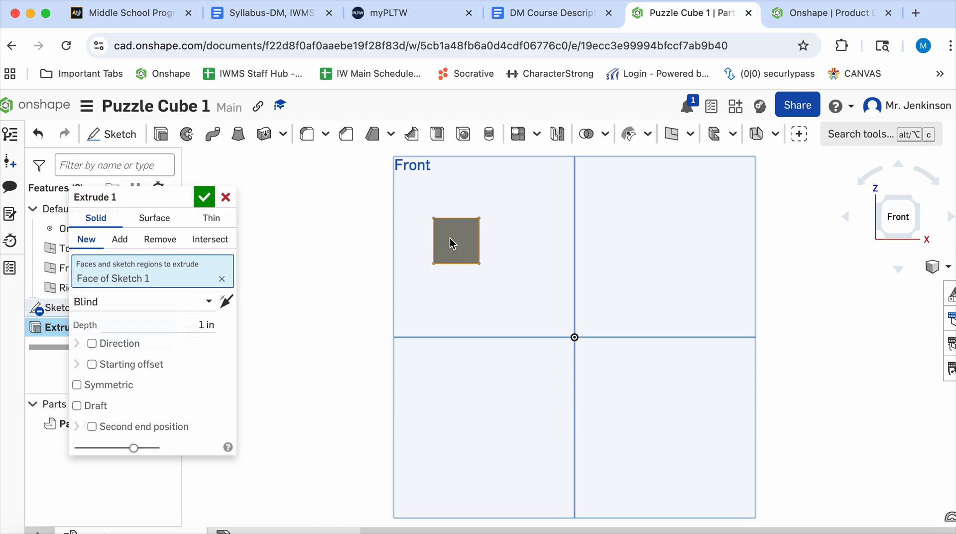
{"action": "left_click", "coordinate": [198, 329]}
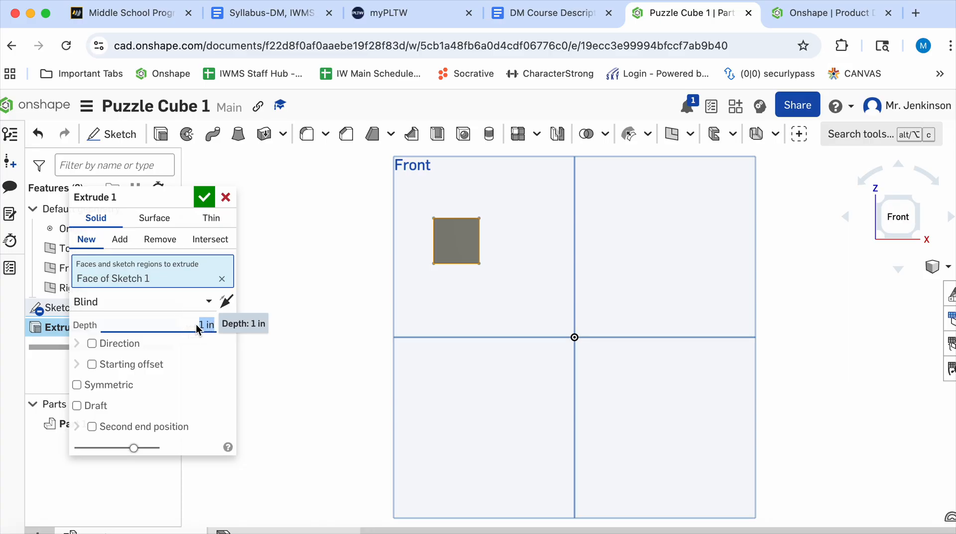
{"action": "type", "text": ".75"}
{"action": "key", "text": "Return"}
{"action": "left_click", "coordinate": [917, 208]}
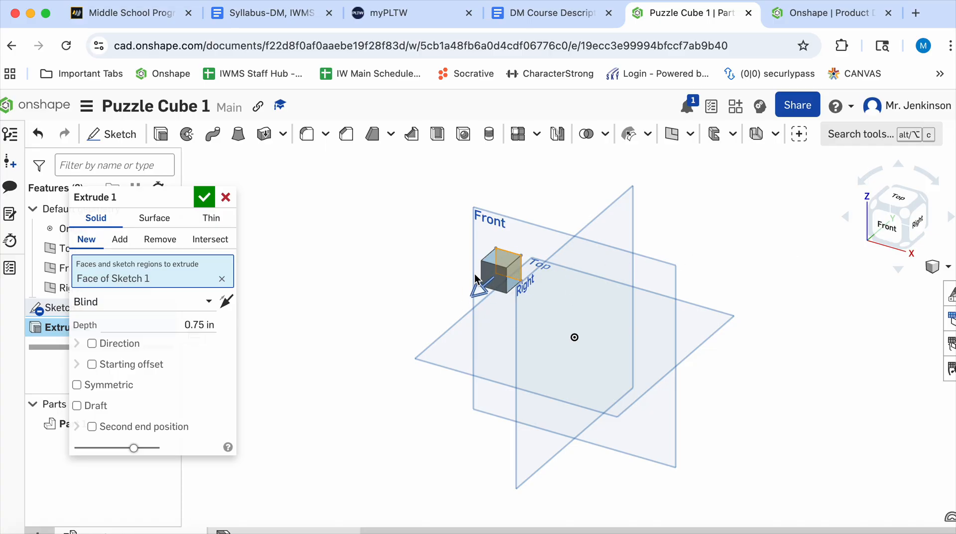
{"action": "left_click", "coordinate": [226, 301]}
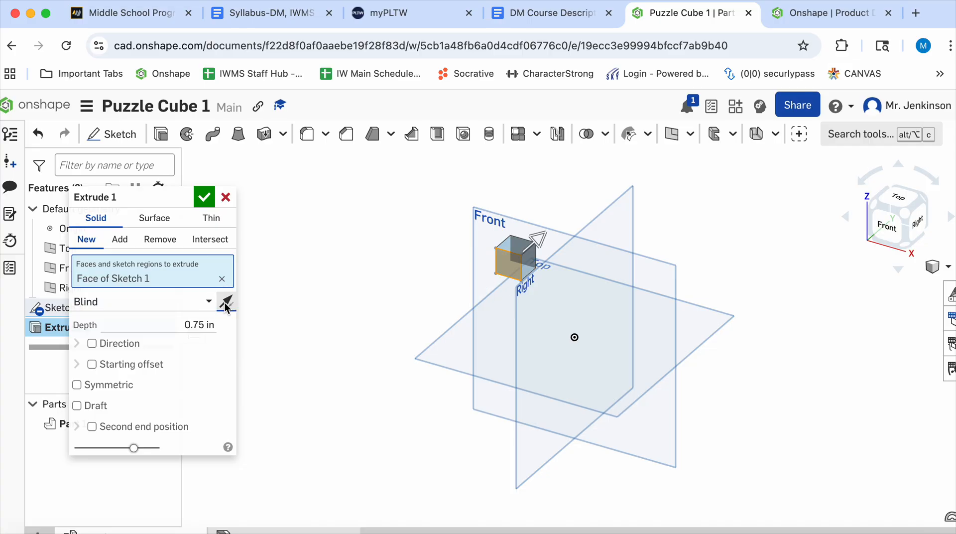
{"action": "left_click", "coordinate": [226, 304]}
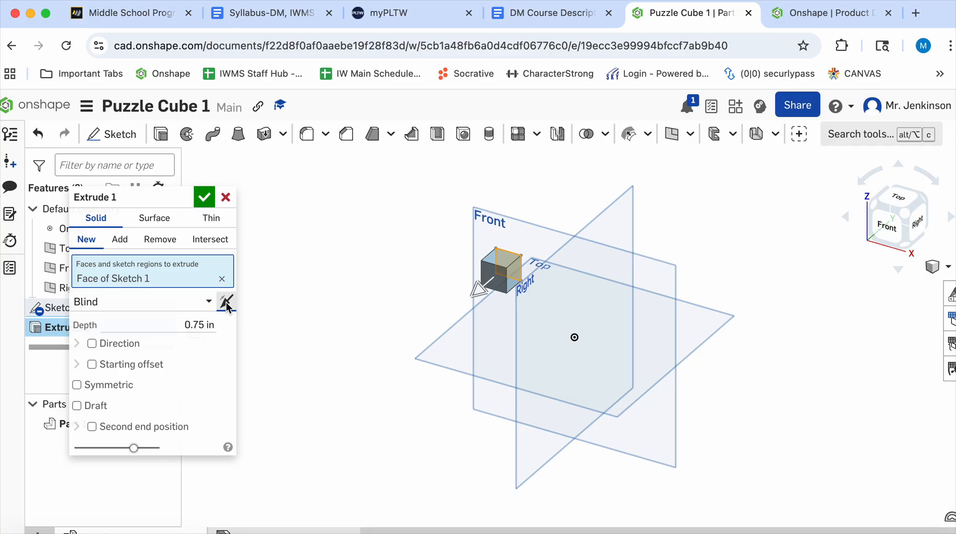
{"action": "left_click", "coordinate": [204, 199]}
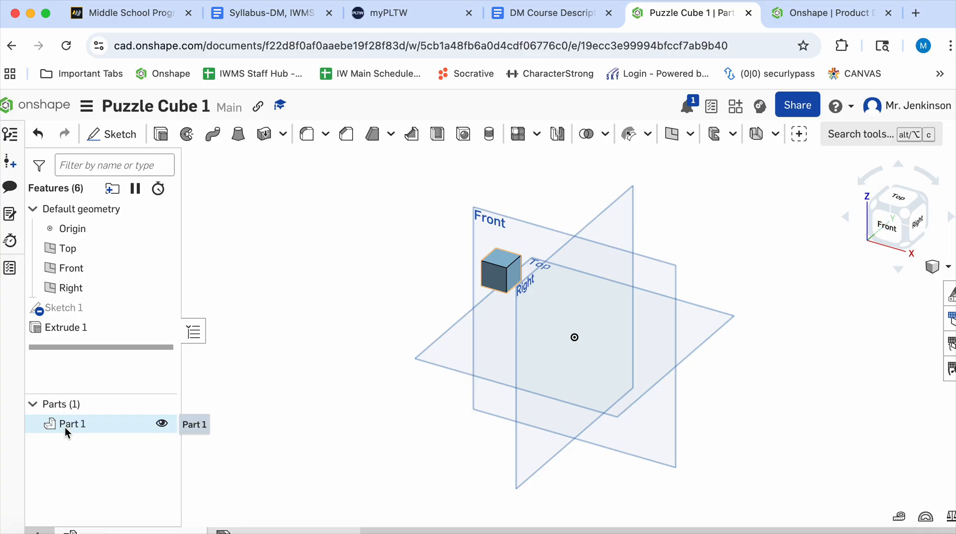
Step: Edit the cube's base sketch, set the square's width and height to 1 in each, and finish the sketch
{"action": "right_click", "coordinate": [66, 312]}
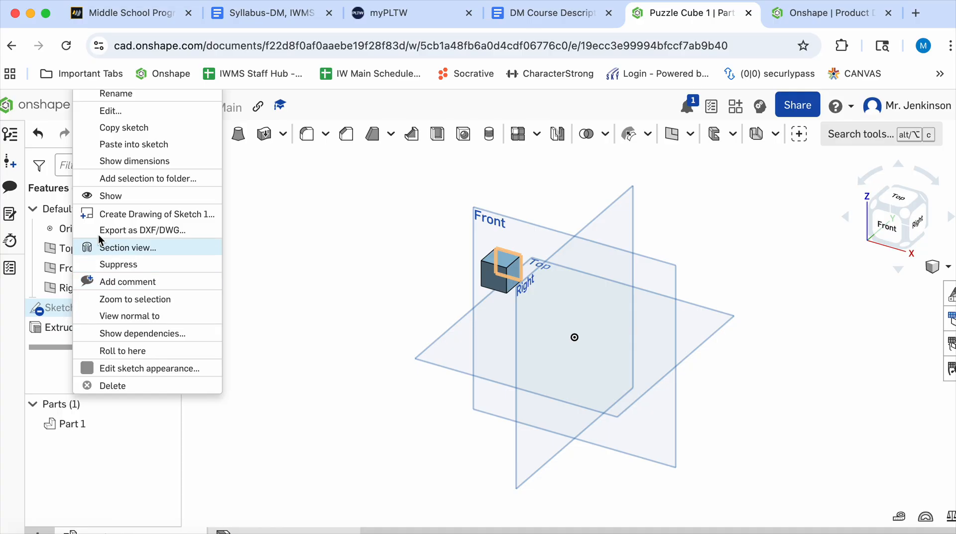
{"action": "left_click", "coordinate": [111, 112]}
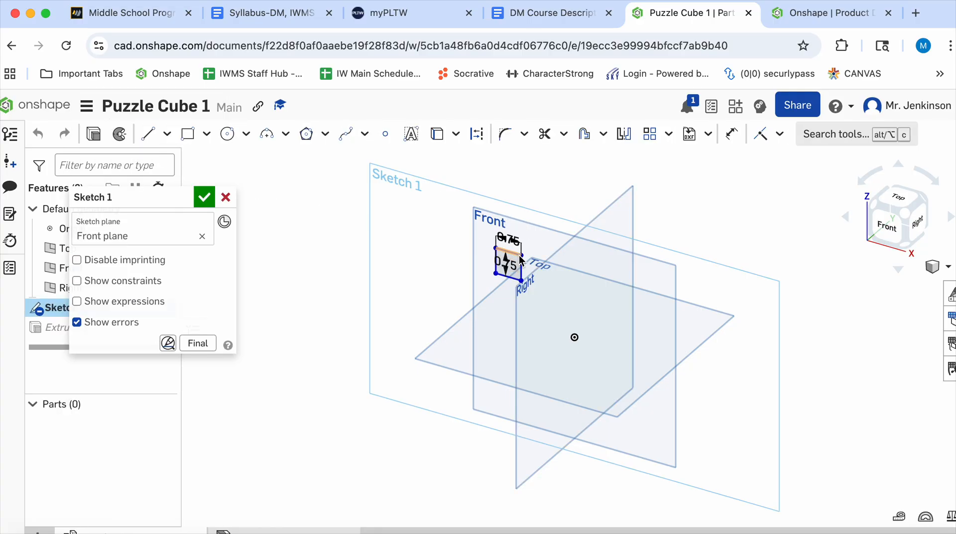
{"action": "left_click", "coordinate": [891, 234]}
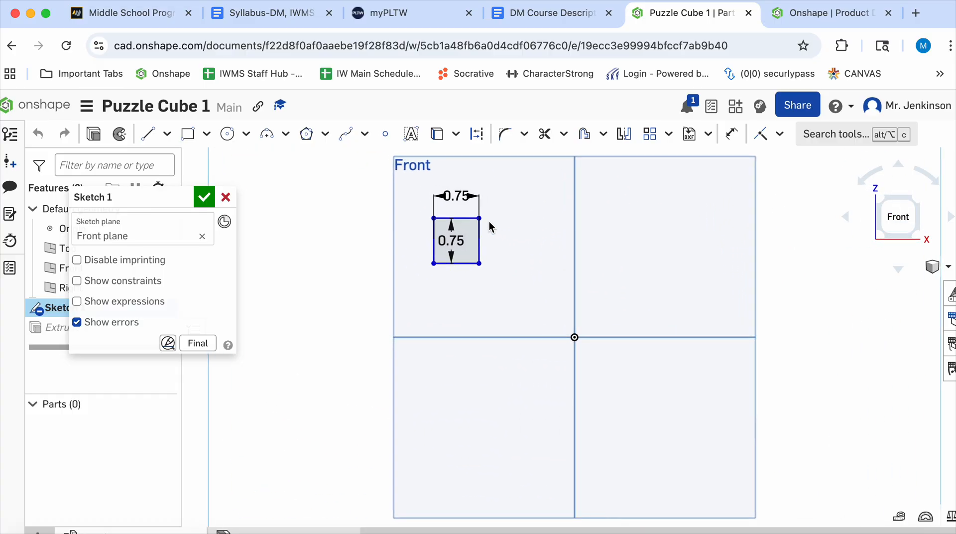
{"action": "scroll", "coordinate": [485, 234], "scroll_direction": "up", "scroll_amount": 3}
{"action": "scroll", "coordinate": [507, 240], "scroll_direction": "up", "scroll_amount": 1}
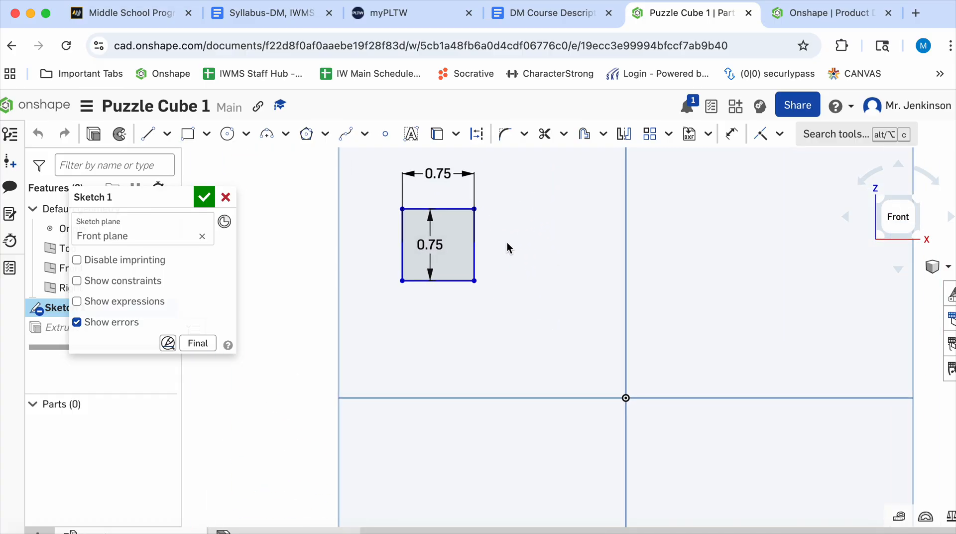
{"action": "double_click", "coordinate": [444, 175]}
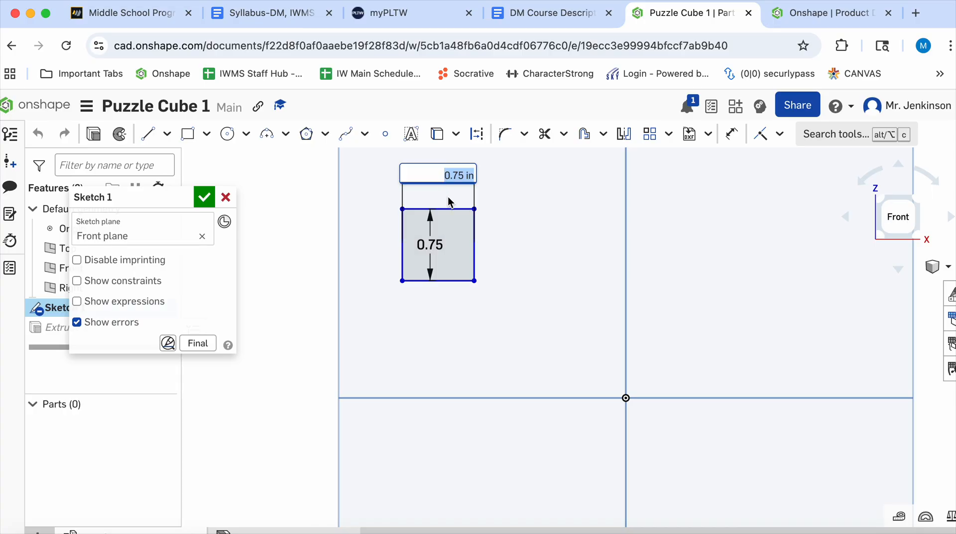
{"action": "type", "text": "1"}
{"action": "key", "text": "Return"}
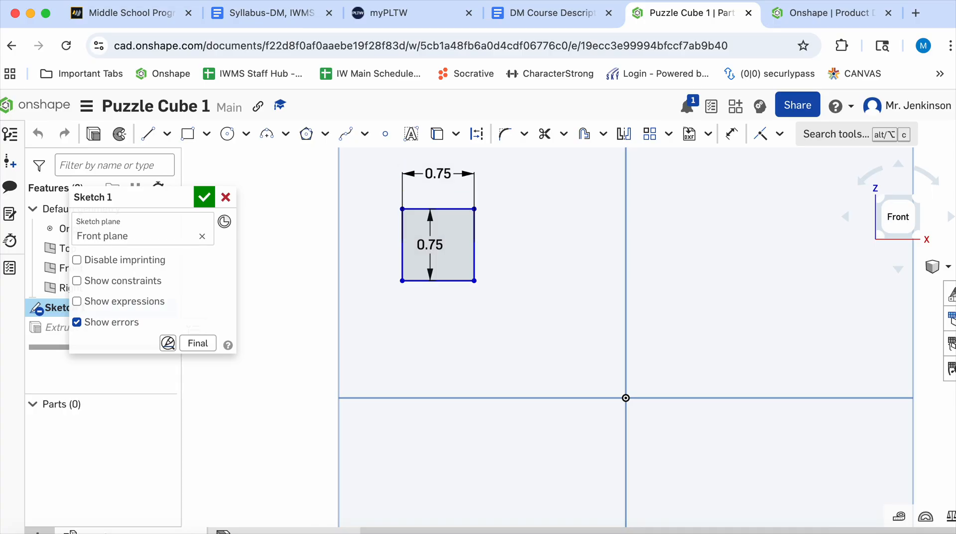
{"action": "double_click", "coordinate": [449, 246]}
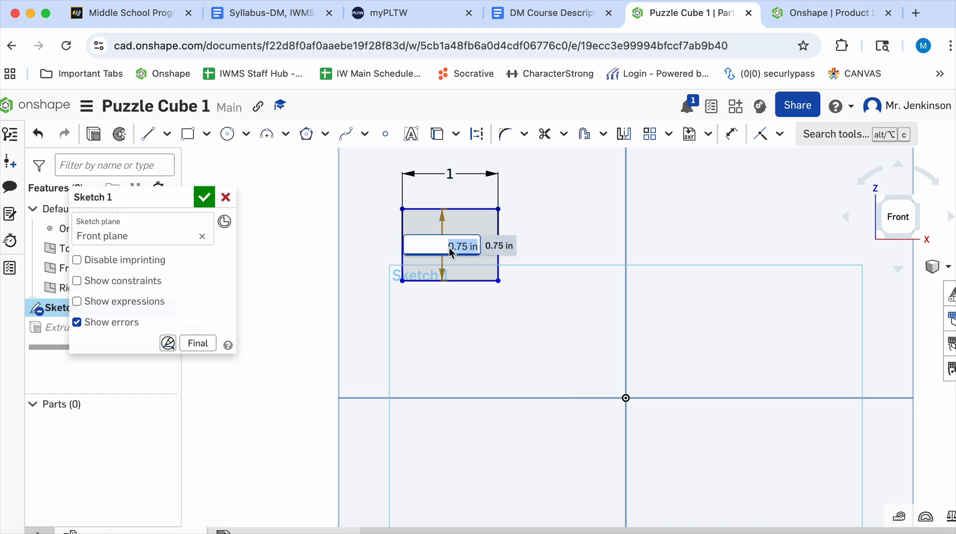
{"action": "type", "text": "1"}
{"action": "key", "text": "Return"}
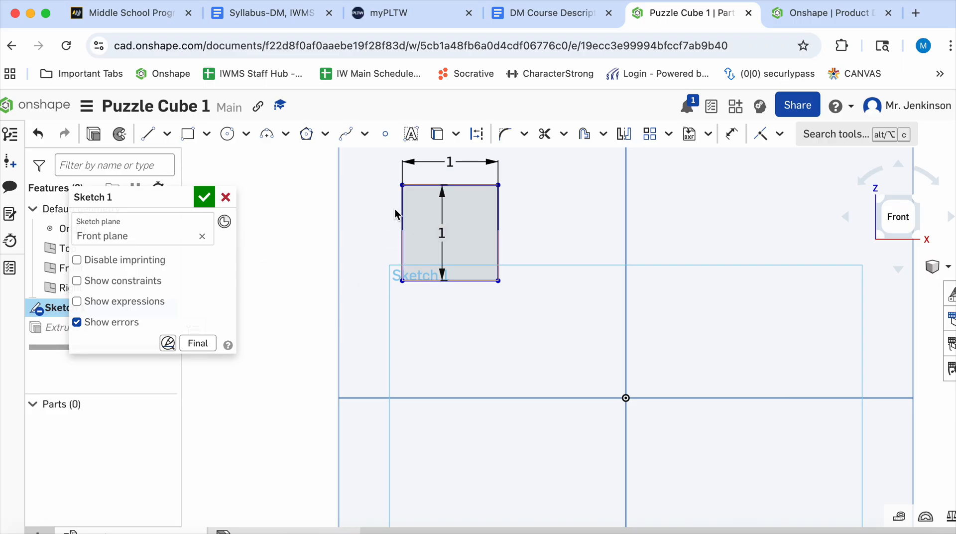
{"action": "left_click", "coordinate": [204, 199]}
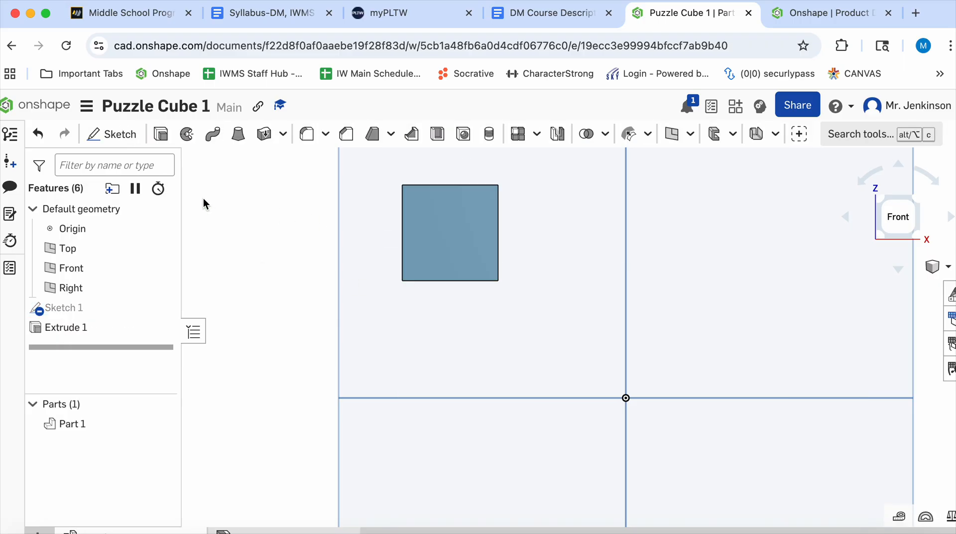
Step: Reopen the cube's base sketch, set the square's width and height to 0.75 in each, and finish the sketch
{"action": "left_click", "coordinate": [917, 206]}
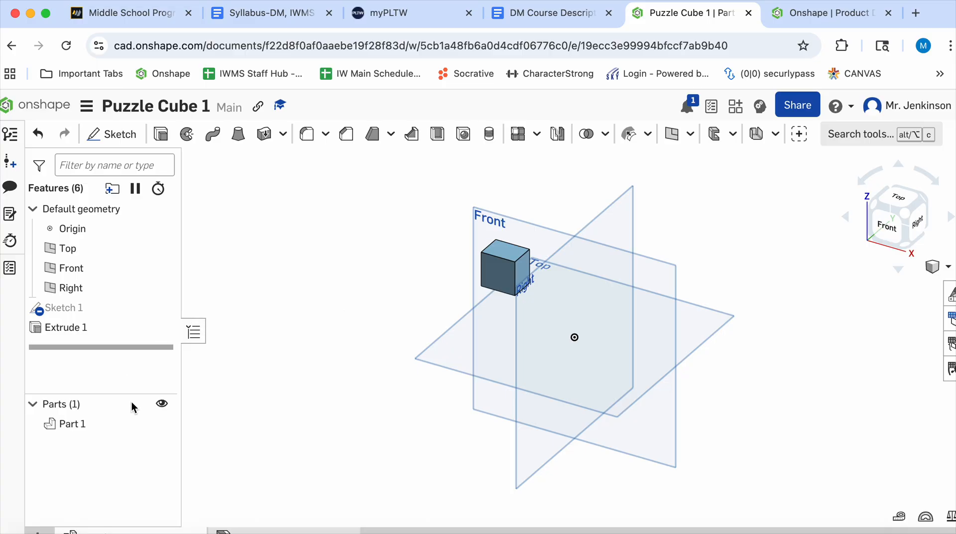
{"action": "right_click", "coordinate": [67, 312]}
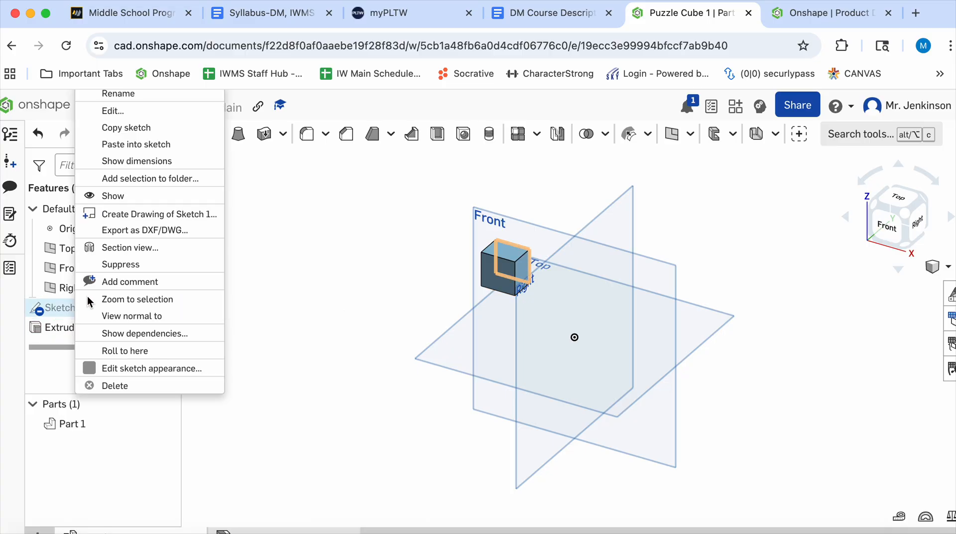
{"action": "left_click", "coordinate": [119, 111]}
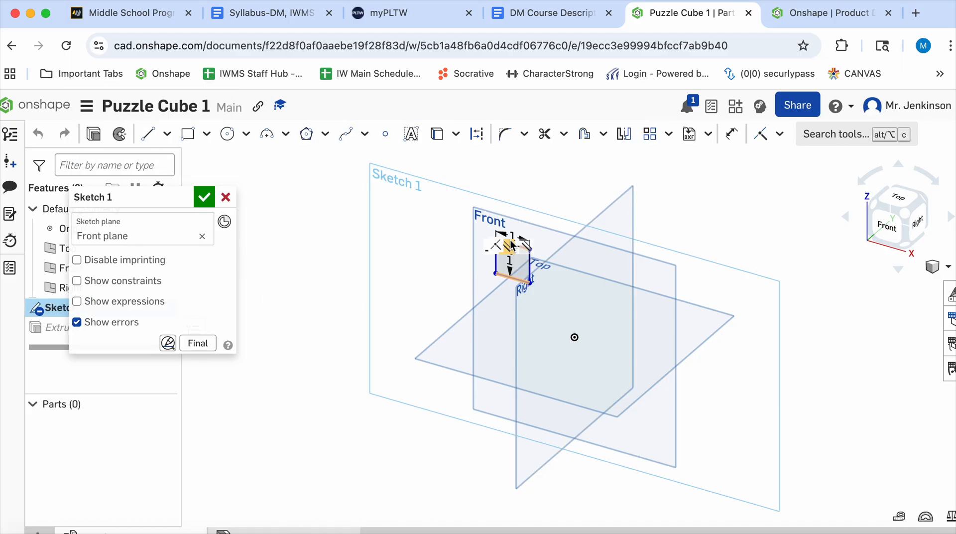
{"action": "scroll", "coordinate": [506, 238], "scroll_direction": "up", "scroll_amount": 6}
{"action": "double_click", "coordinate": [535, 229]}
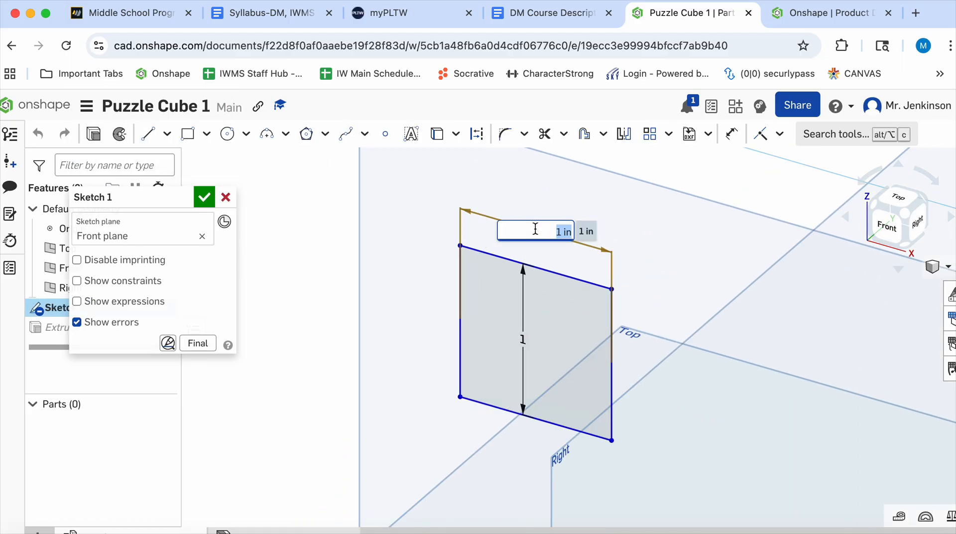
{"action": "type", "text": ".75"}
{"action": "key", "text": "Return"}
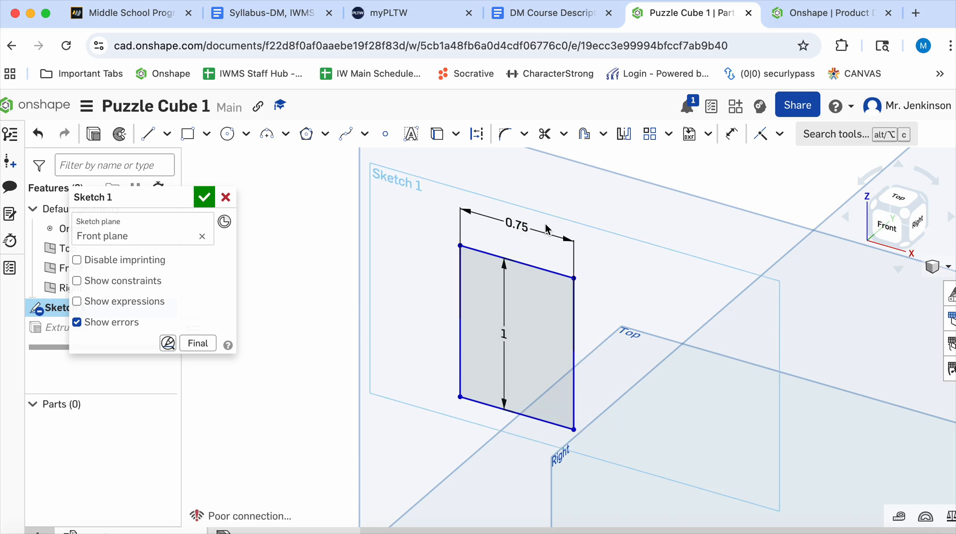
{"action": "double_click", "coordinate": [504, 333]}
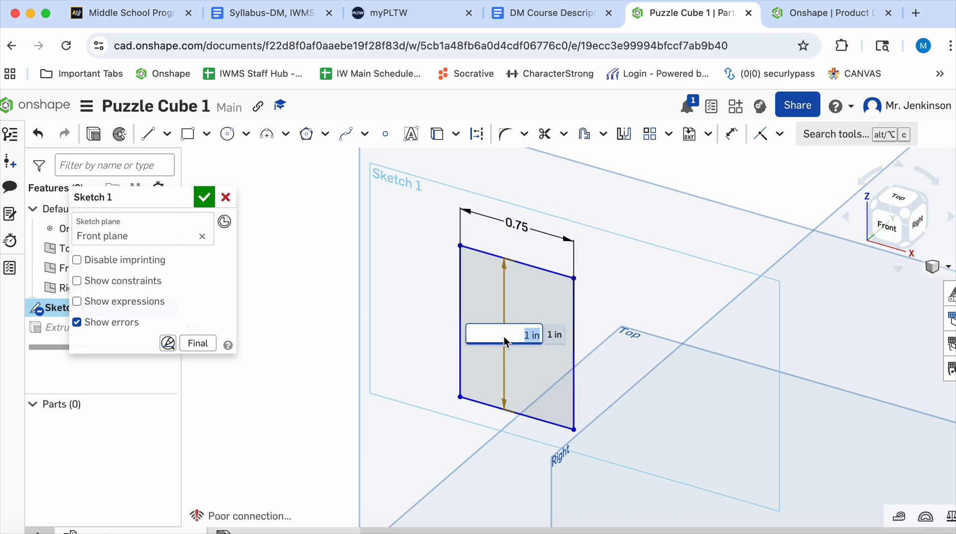
{"action": "key", "text": "BackSpace"}
{"action": "type", "text": ".75"}
{"action": "key", "text": "Return"}
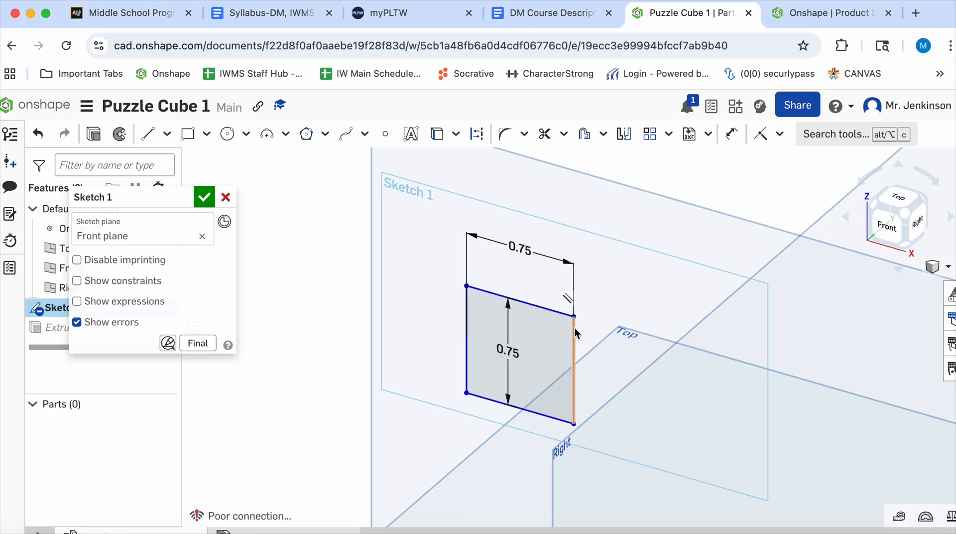
{"action": "scroll", "coordinate": [574, 328], "scroll_direction": "down", "scroll_amount": 2}
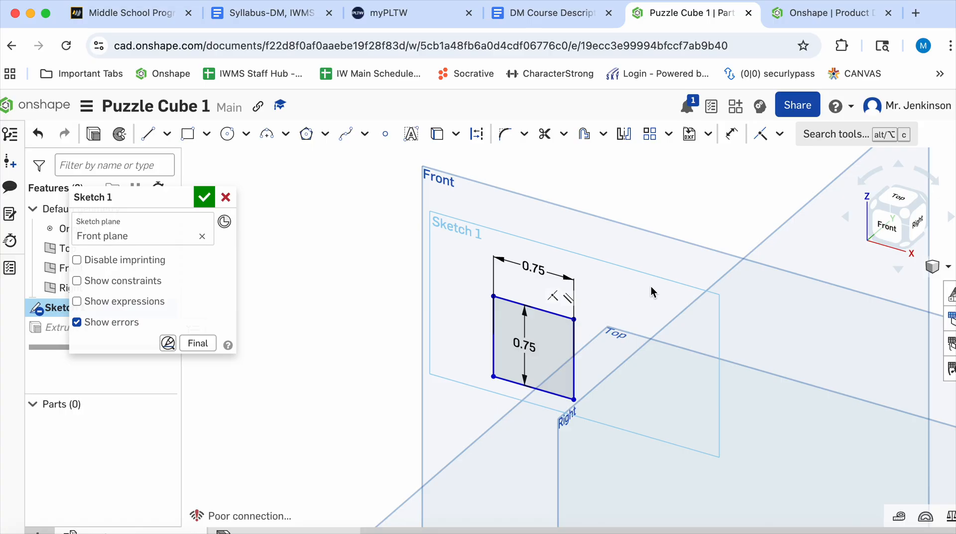
{"action": "left_click", "coordinate": [201, 195]}
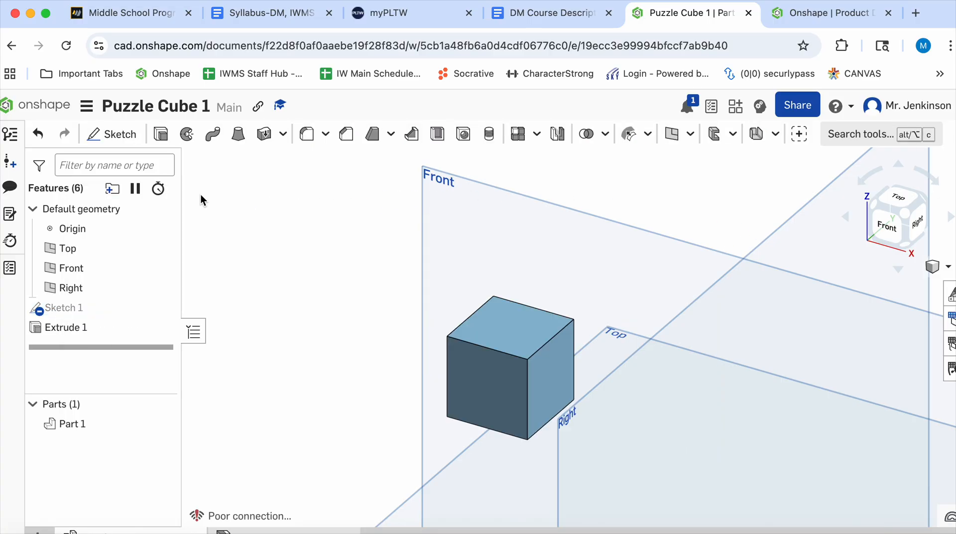
Step: Change the cube part's appearance to red (FF0000)
{"action": "scroll", "coordinate": [270, 346], "scroll_direction": "down", "scroll_amount": 1}
{"action": "scroll", "coordinate": [271, 345], "scroll_direction": "down", "scroll_amount": 4}
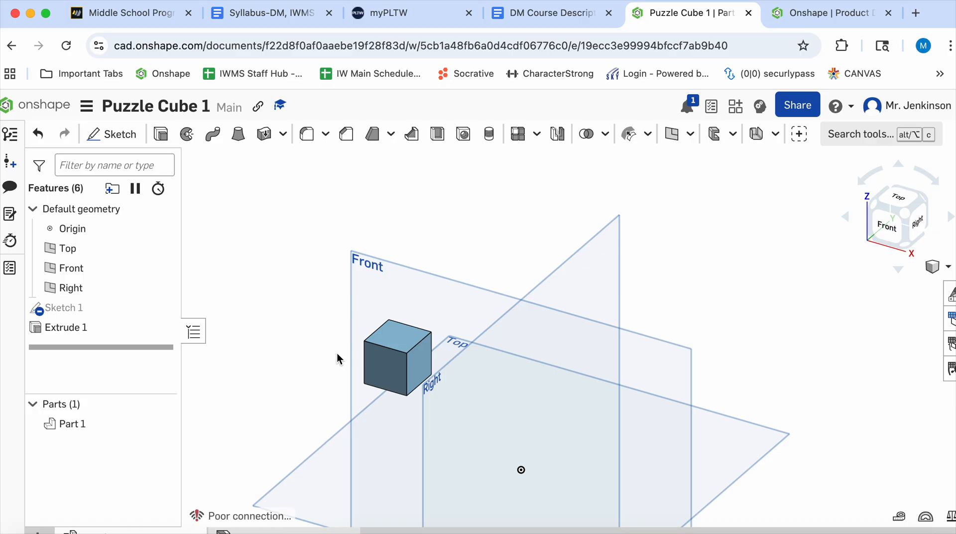
{"action": "right_click", "coordinate": [70, 428]}
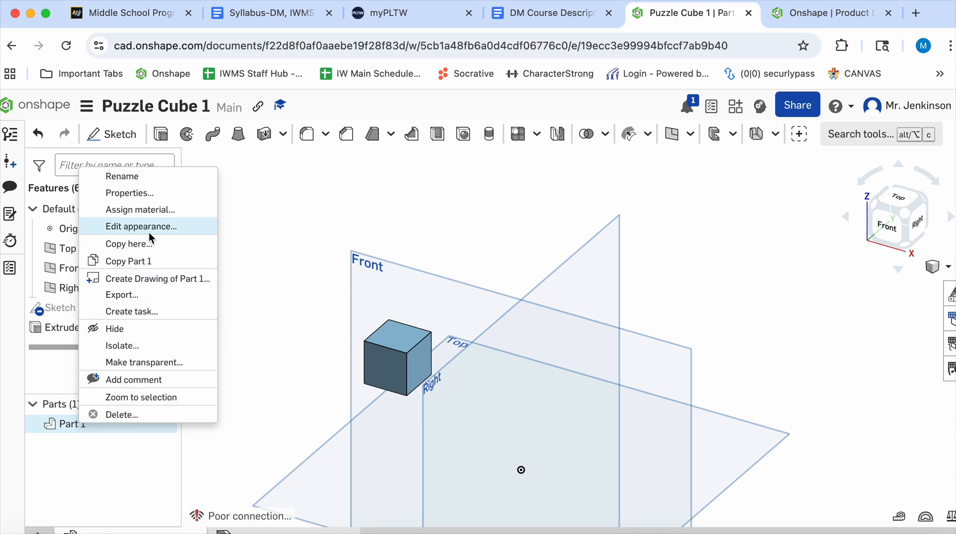
{"action": "left_click", "coordinate": [131, 227]}
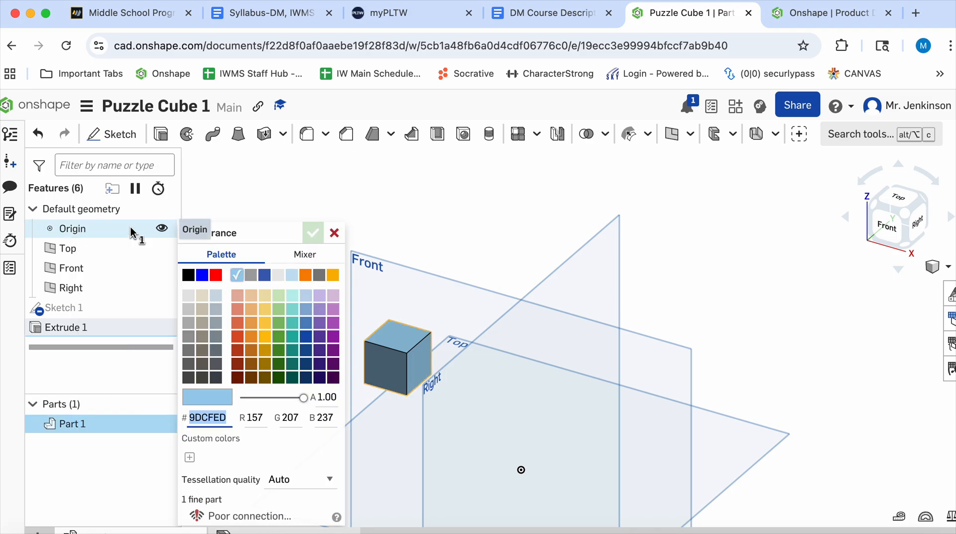
{"action": "left_click", "coordinate": [216, 275]}
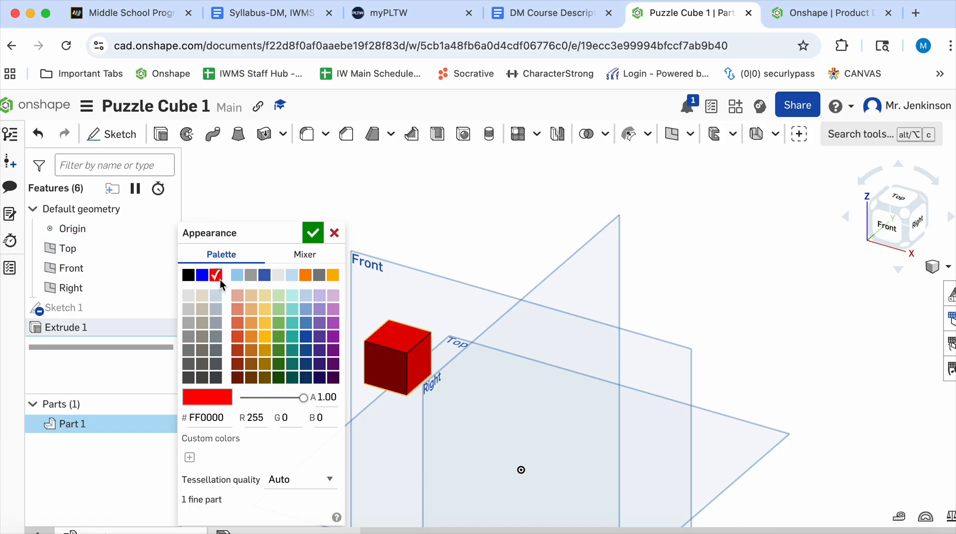
{"action": "left_click", "coordinate": [313, 233]}
{"action": "scroll", "coordinate": [318, 345], "scroll_direction": "up", "scroll_amount": 3}
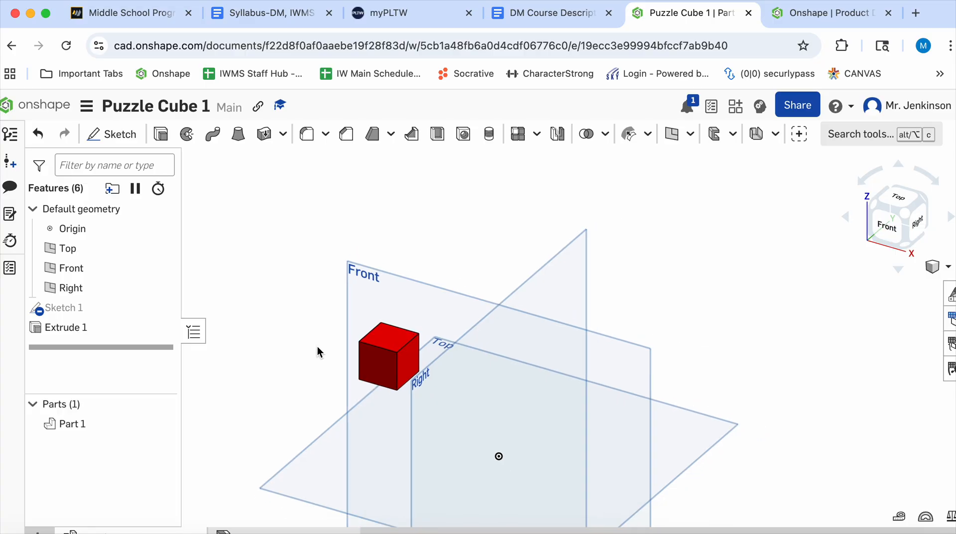
{"action": "middle_click_drag", "start_coordinate": [313, 346], "coordinate": [348, 305]}
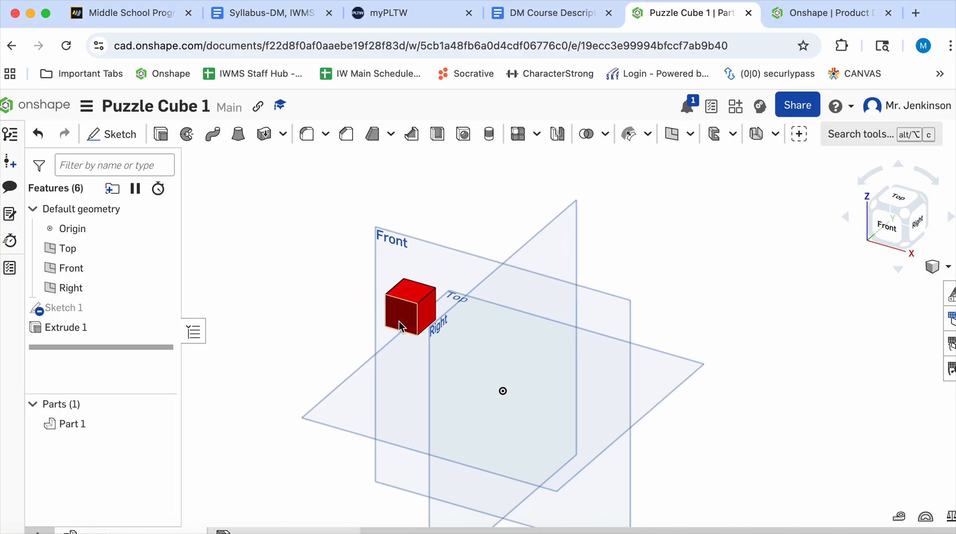
{"action": "scroll", "coordinate": [332, 334], "scroll_direction": "up", "scroll_amount": 2}
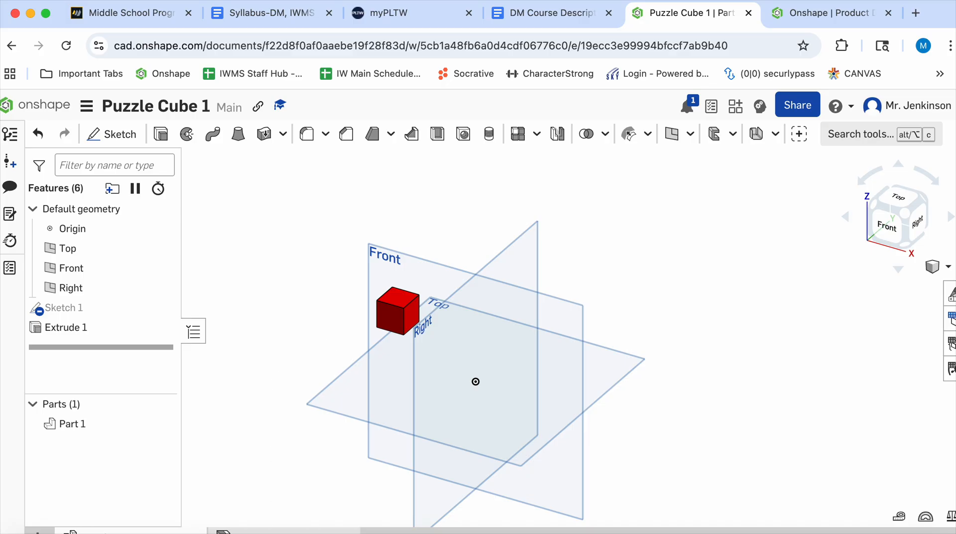
Step: Switch to Assembly 1 and insert the first instance of Part 1 from Part Studio 1 into the empty space
{"action": "mouse_move", "coordinate": [284, 532]}
{"action": "mouse_move", "coordinate": [131, 531]}
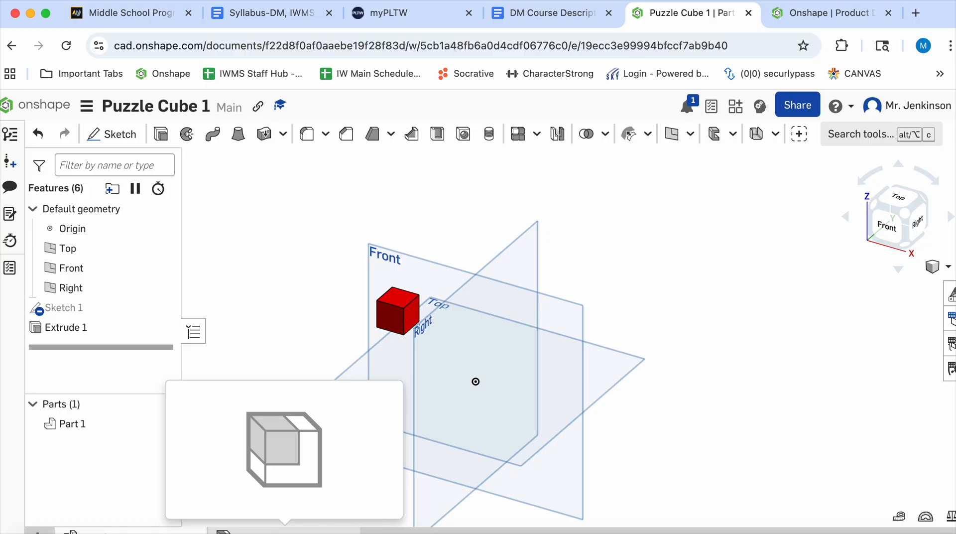
{"action": "left_click", "coordinate": [284, 530]}
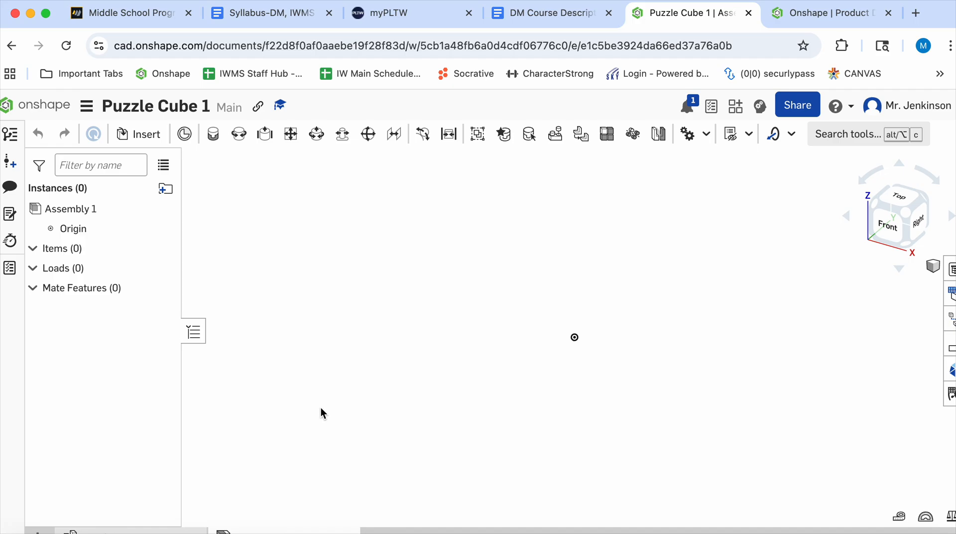
{"action": "left_click", "coordinate": [137, 139]}
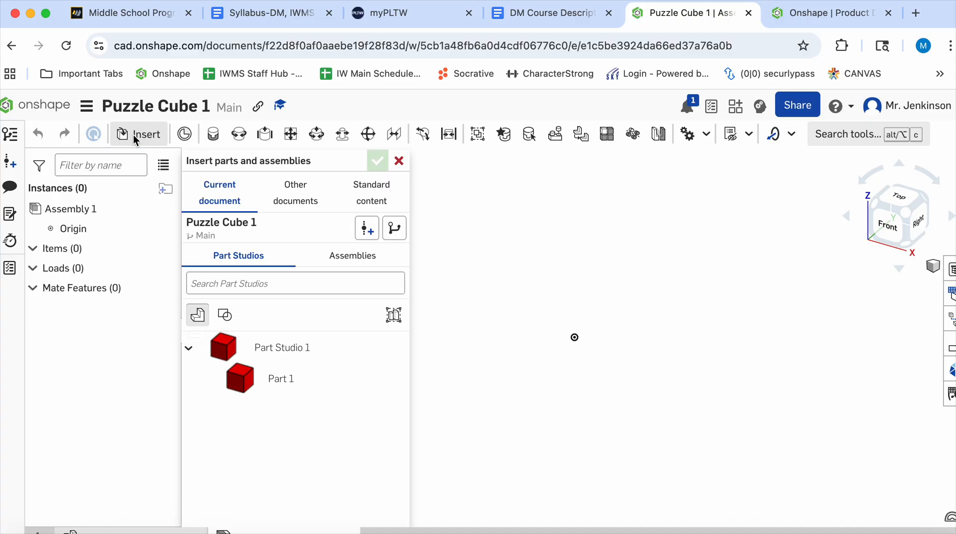
{"action": "left_click", "coordinate": [268, 382]}
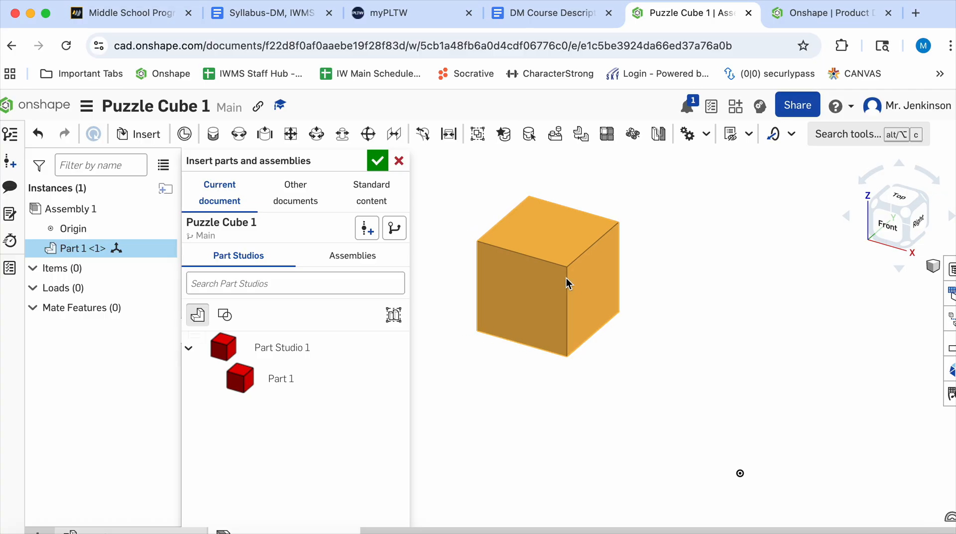
{"action": "left_click", "coordinate": [621, 292]}
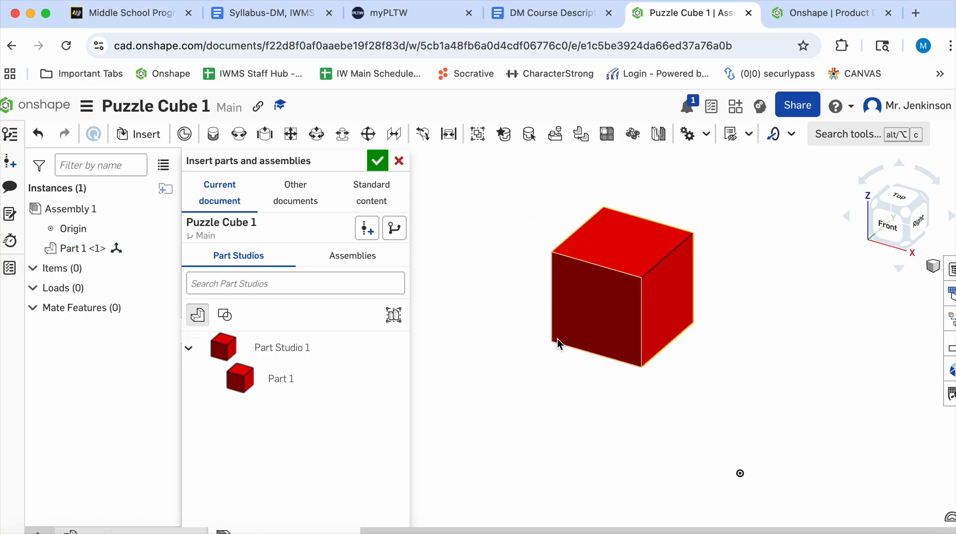
{"action": "scroll", "coordinate": [577, 414], "scroll_direction": "down", "scroll_amount": 2}
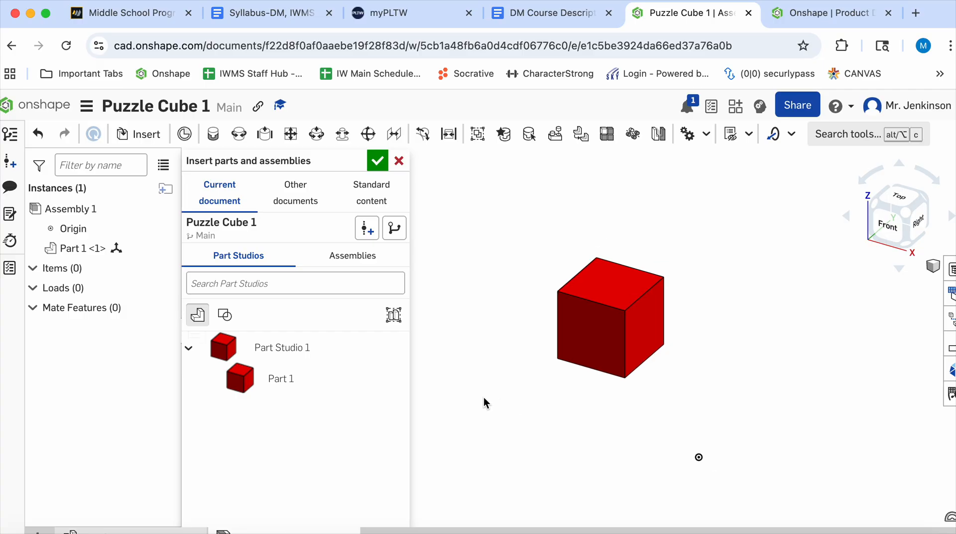
Step: Insert three more instances of Part 1 spaced apart from the first cube, and finish the insertion
{"action": "left_click", "coordinate": [258, 378]}
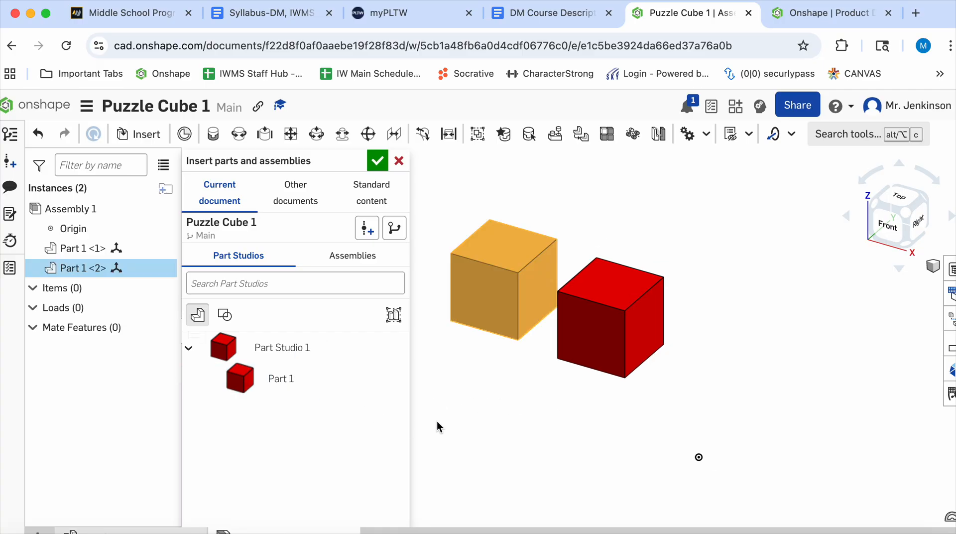
{"action": "left_click", "coordinate": [515, 239]}
{"action": "left_click", "coordinate": [279, 381]}
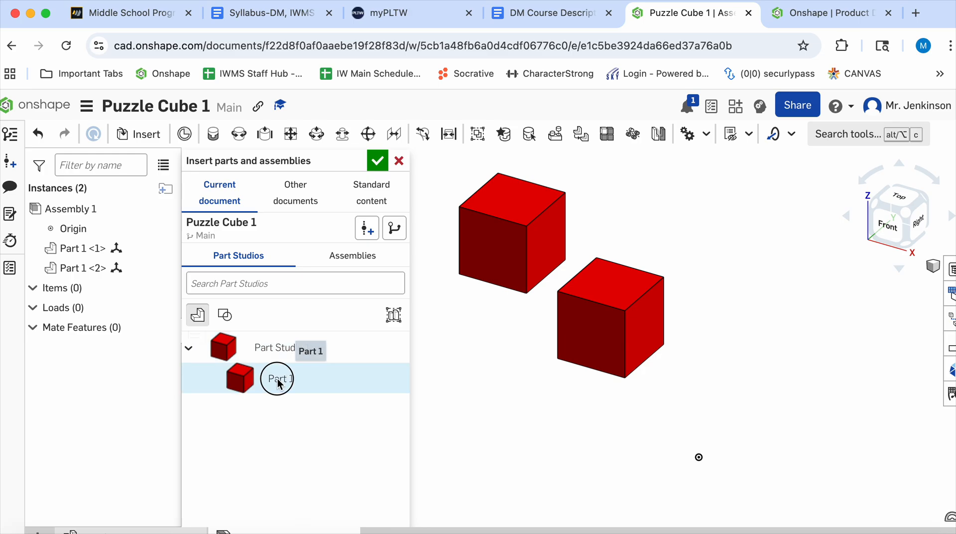
{"action": "left_click", "coordinate": [775, 254]}
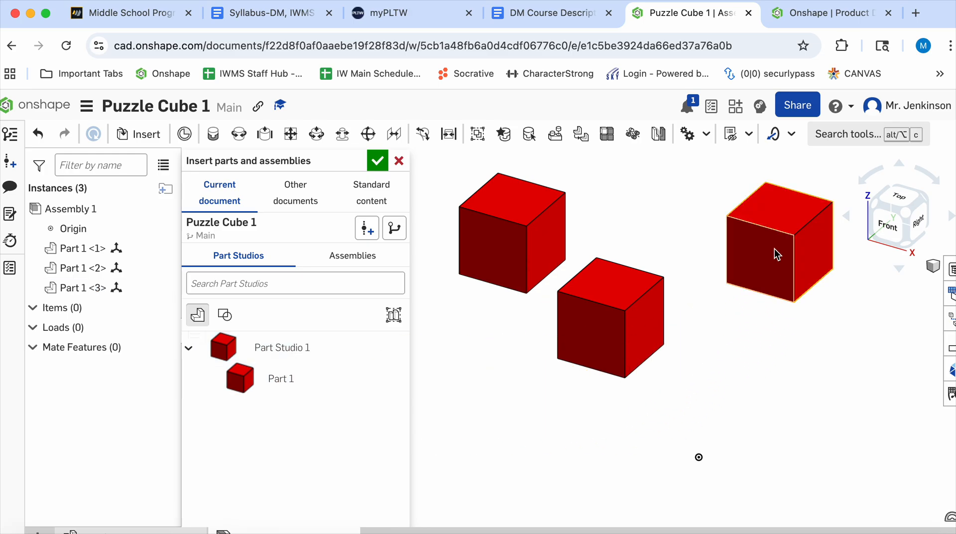
{"action": "left_click", "coordinate": [275, 380]}
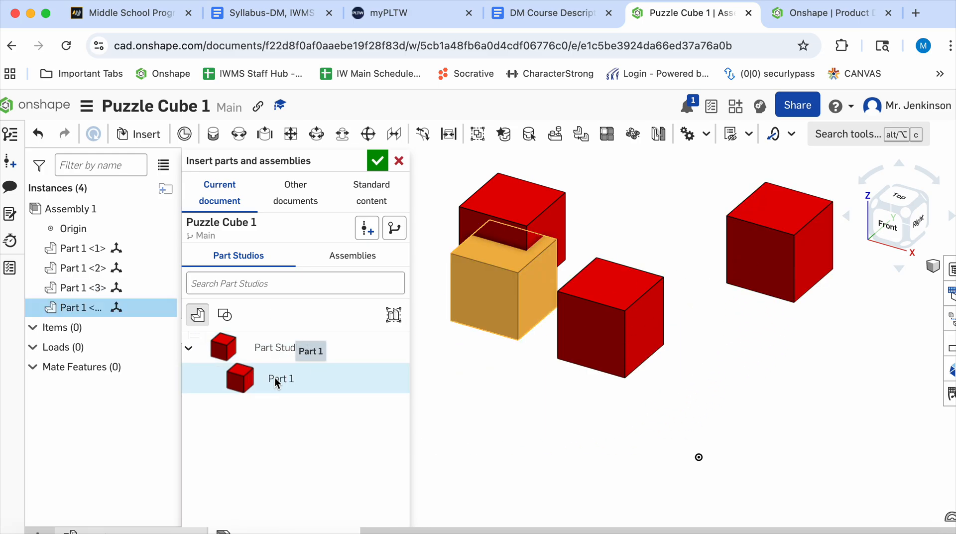
{"action": "left_click", "coordinate": [867, 358]}
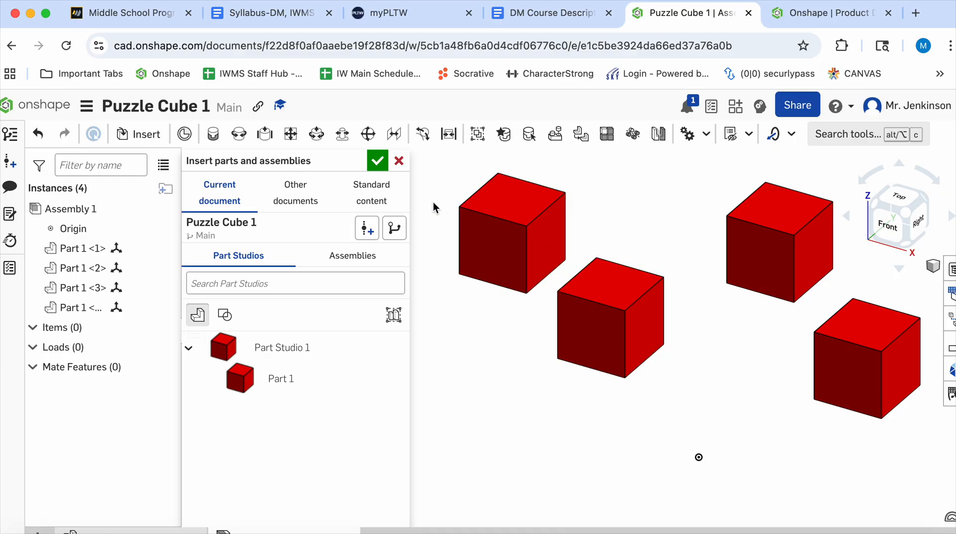
{"action": "left_click", "coordinate": [377, 164]}
{"action": "scroll", "coordinate": [604, 324], "scroll_direction": "down", "scroll_amount": 1}
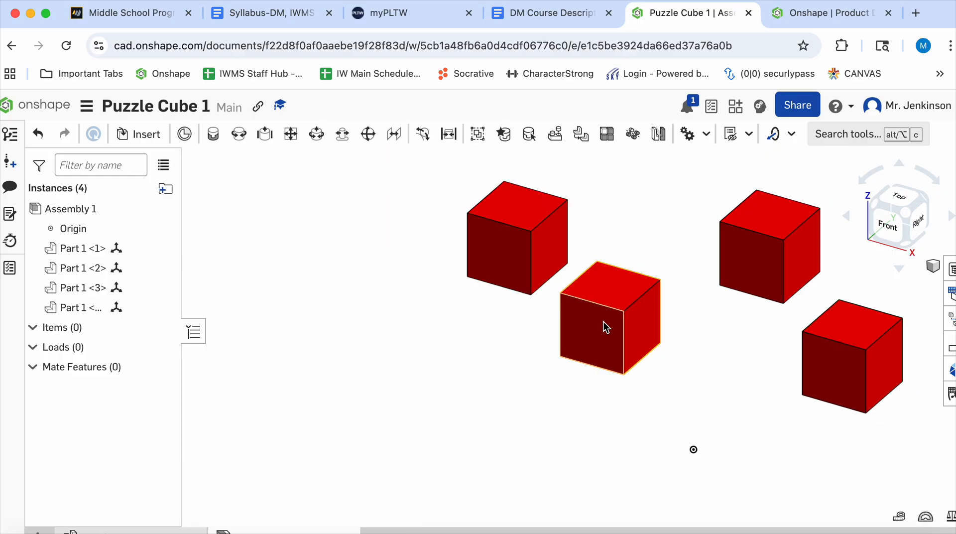
{"action": "scroll", "coordinate": [657, 339], "scroll_direction": "down", "scroll_amount": 5}
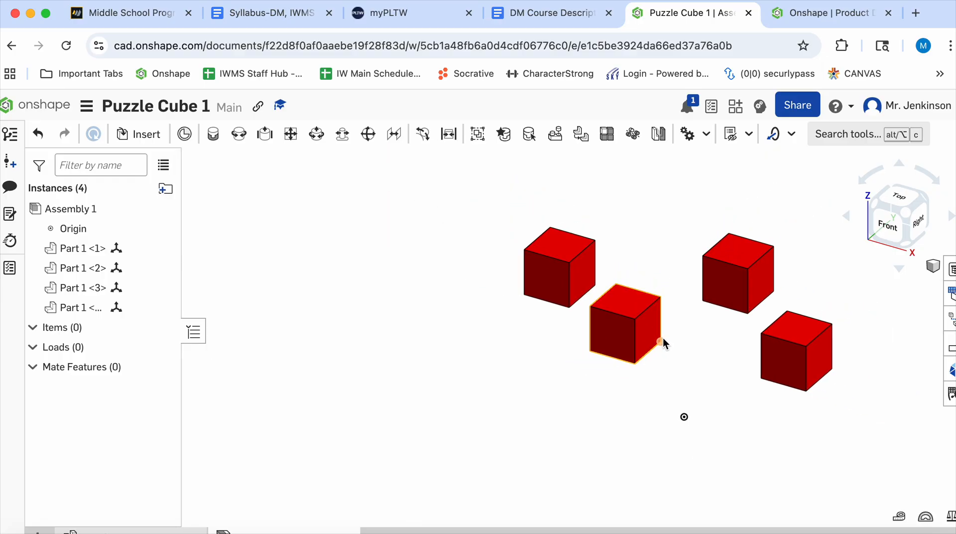
{"action": "scroll", "coordinate": [665, 338], "scroll_direction": "up", "scroll_amount": 4}
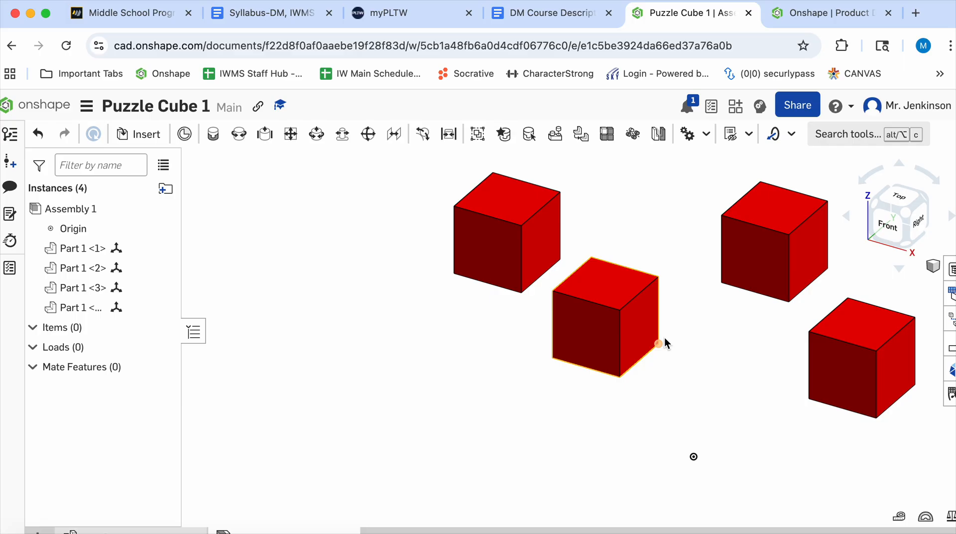
{"action": "scroll", "coordinate": [666, 335], "scroll_direction": "down", "scroll_amount": 1}
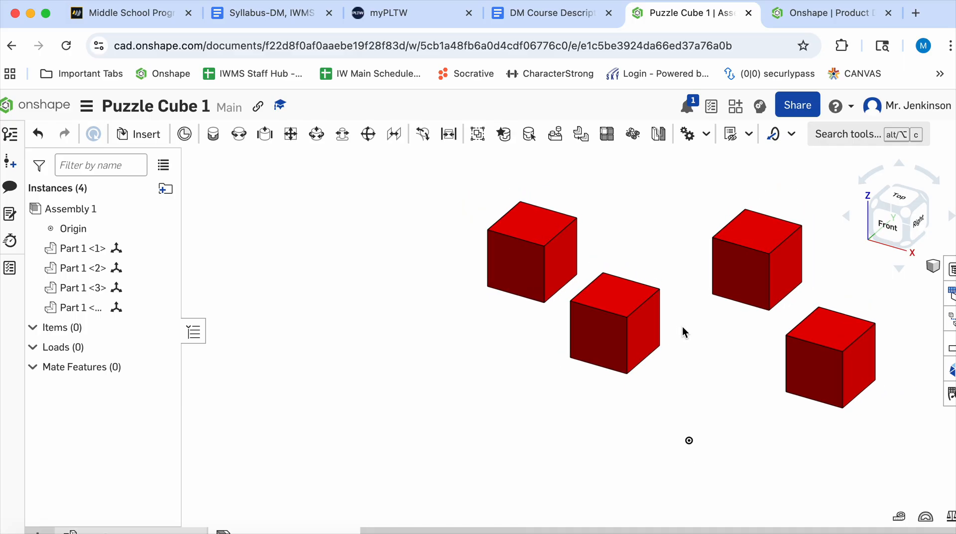
{"action": "mouse_move", "coordinate": [683, 327]}
{"action": "middle_mouse_down"}
{"action": "mouse_move", "coordinate": [491, 342]}
{"action": "mouse_move", "coordinate": [598, 334]}
{"action": "mouse_move", "coordinate": [437, 361]}
{"action": "mouse_move", "coordinate": [547, 353]}
{"action": "middle_mouse_up"}
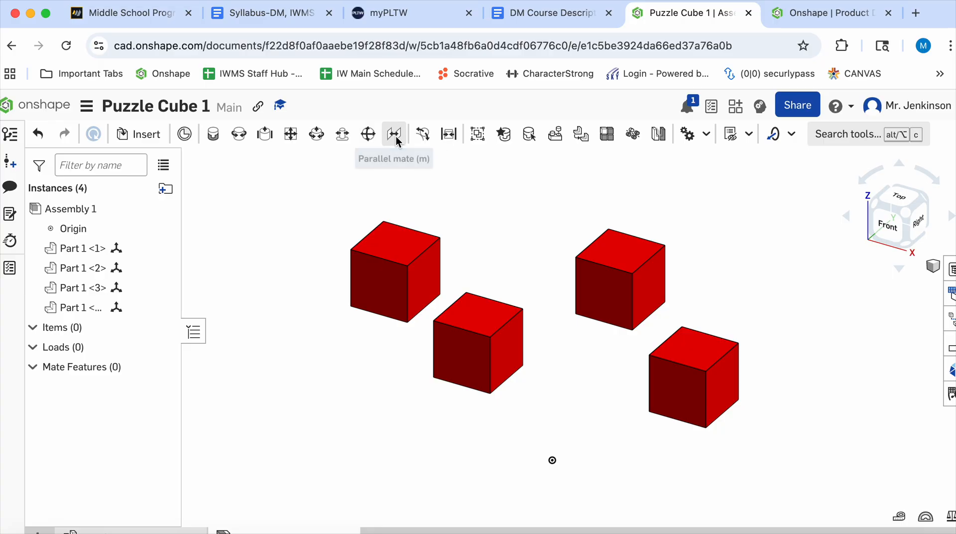
{"action": "left_click", "coordinate": [214, 137]}
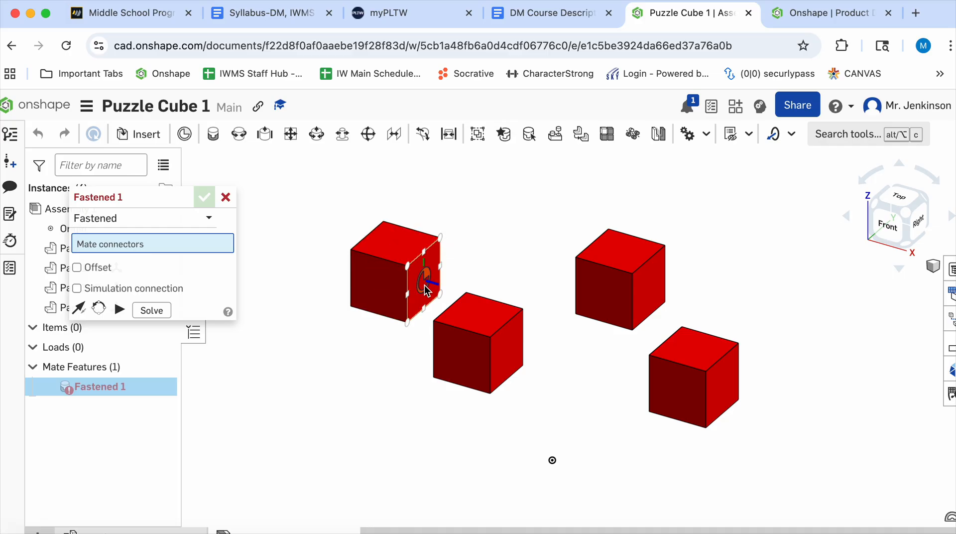
{"action": "scroll", "coordinate": [424, 288], "scroll_direction": "up", "scroll_amount": 5}
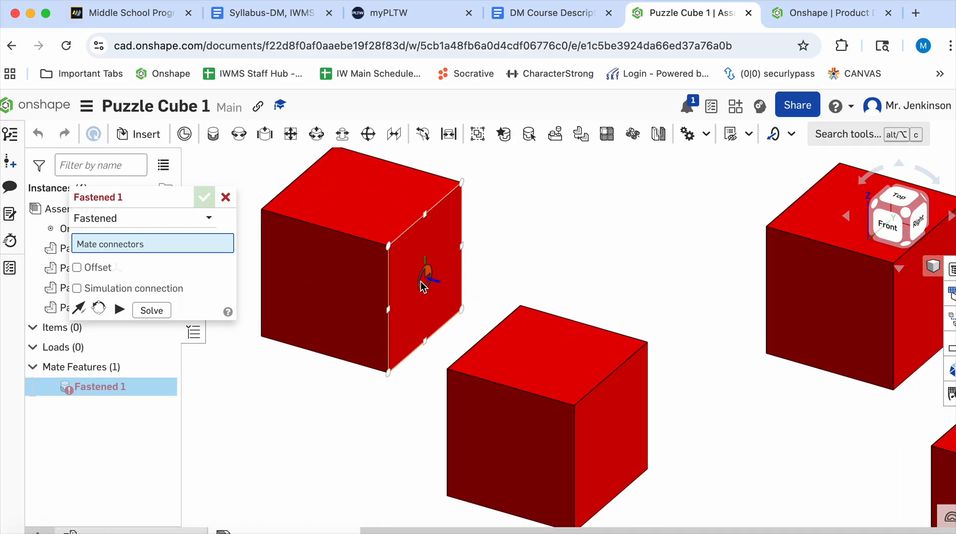
{"action": "scroll", "coordinate": [420, 281], "scroll_direction": "up", "scroll_amount": 1}
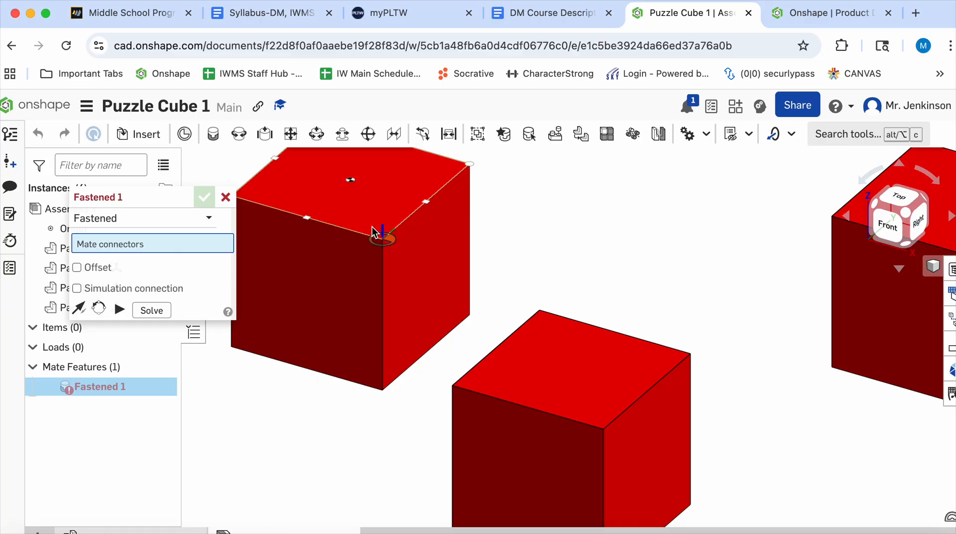
{"action": "left_click", "coordinate": [389, 246]}
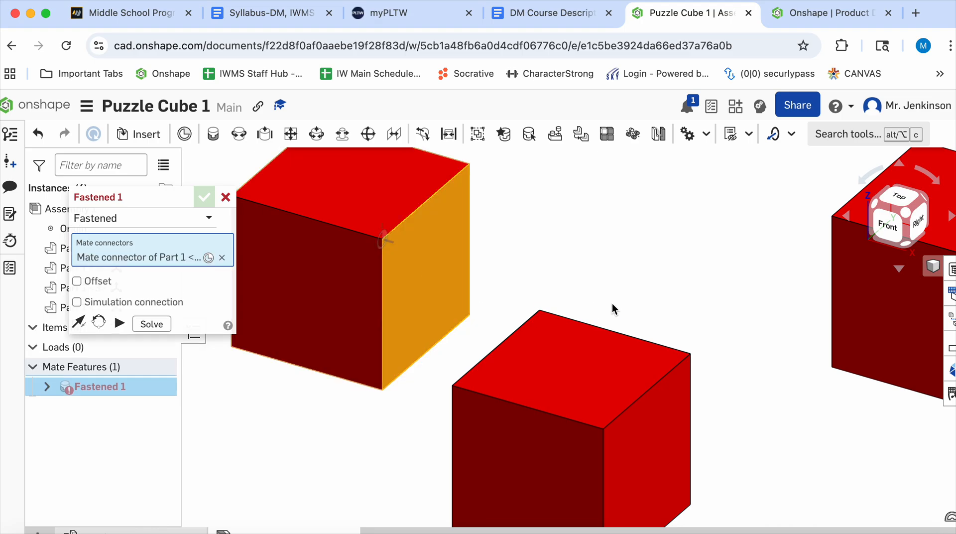
{"action": "scroll", "coordinate": [896, 209], "scroll_direction": "down", "scroll_amount": 1}
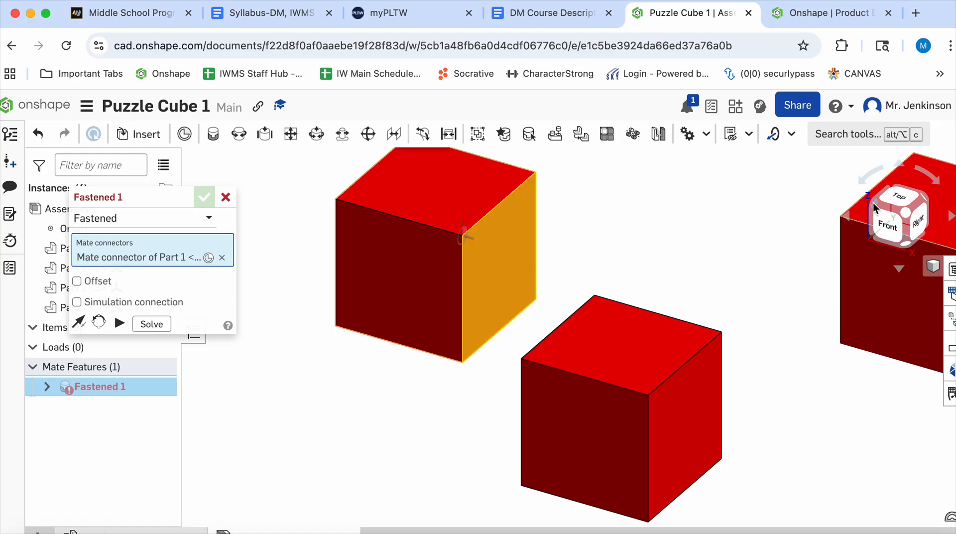
{"action": "left_click", "coordinate": [875, 208]}
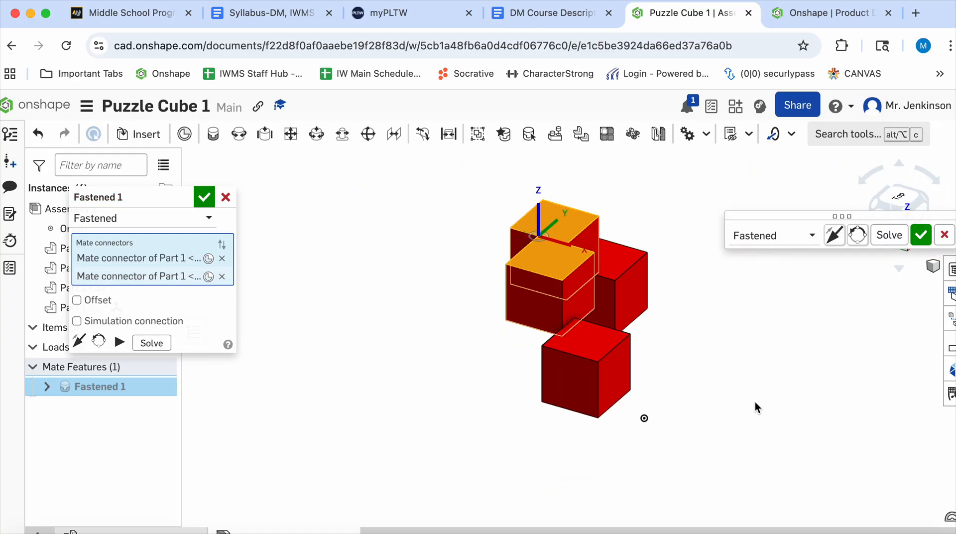
{"action": "key", "text": "Escape"}
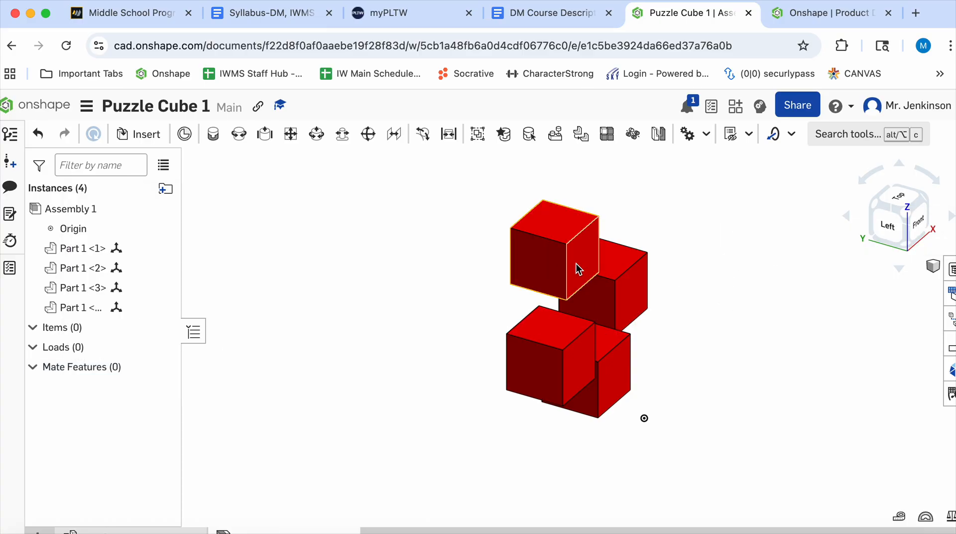
Step: Move the back-left cube outward, then join its right face's upper front corner to the neighbouring cube's left-face upper front corner with a Fastened mate
{"action": "left_click", "coordinate": [925, 208]}
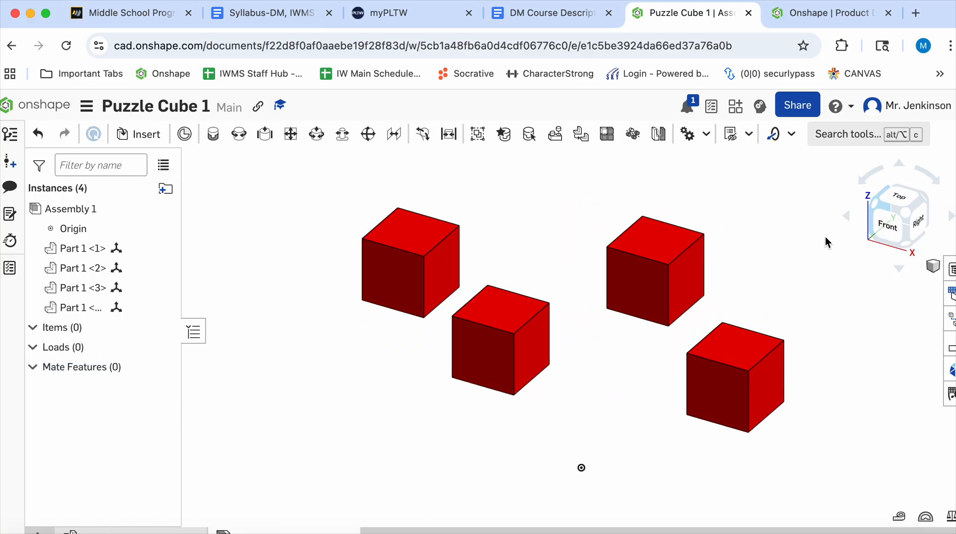
{"action": "left_click_drag", "start_coordinate": [410, 228], "coordinate": [368, 198]}
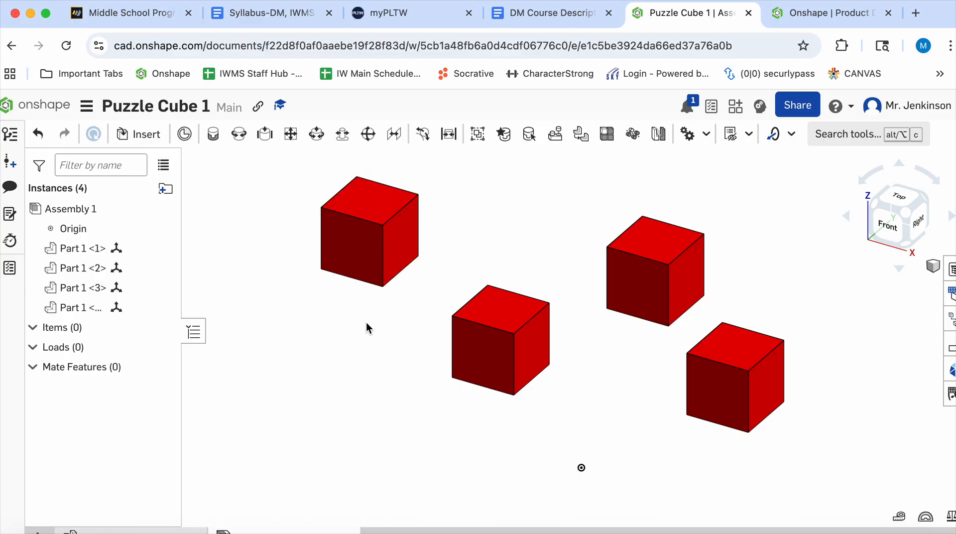
{"action": "left_click", "coordinate": [213, 140]}
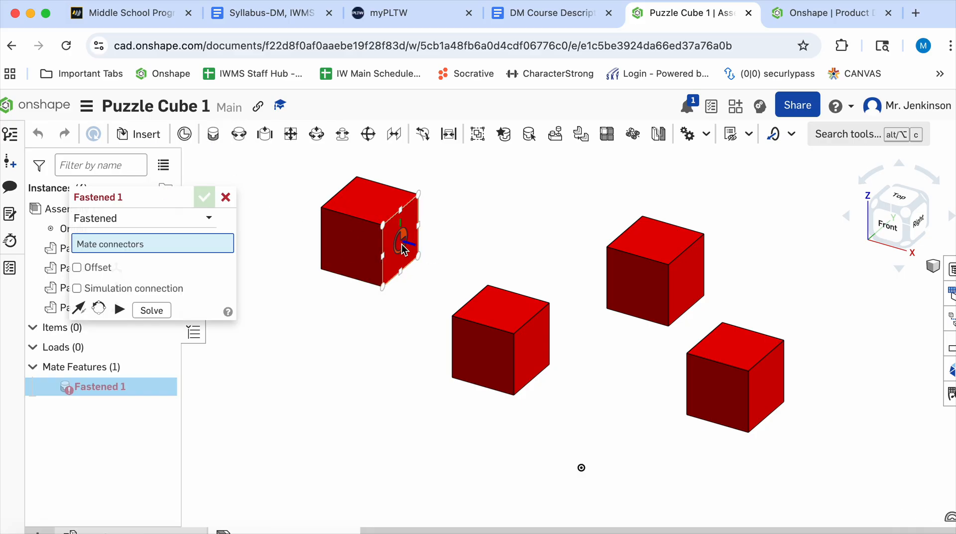
{"action": "scroll", "coordinate": [384, 232], "scroll_direction": "up", "scroll_amount": 5}
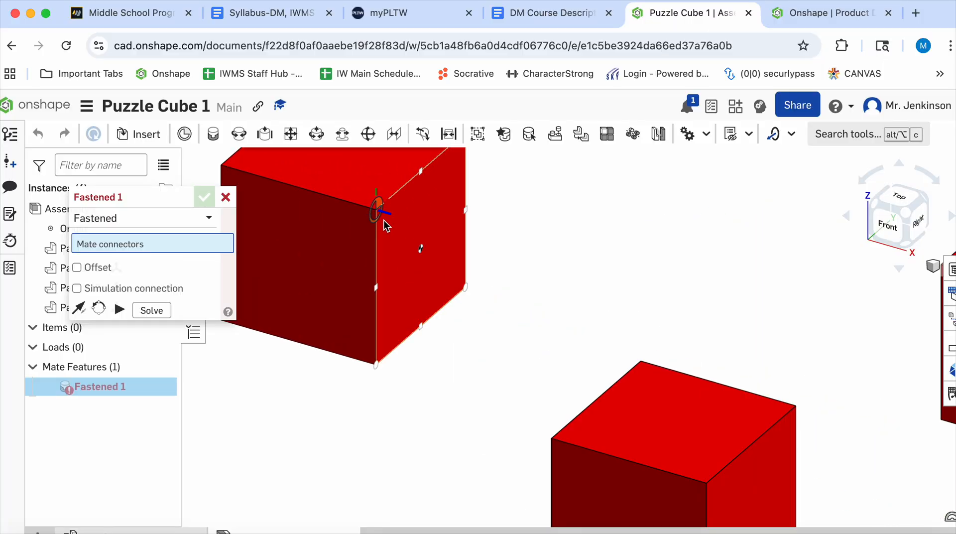
{"action": "left_click", "coordinate": [383, 226]}
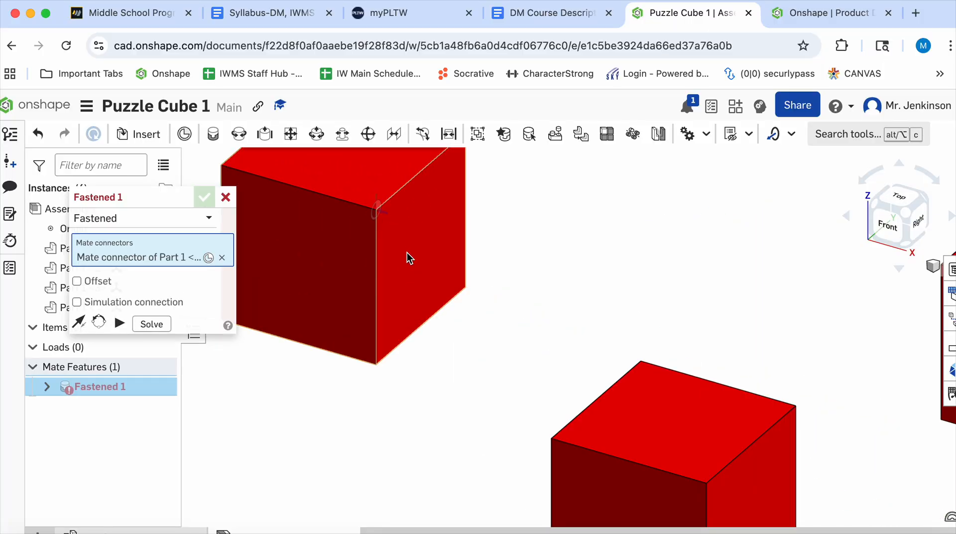
{"action": "scroll", "coordinate": [446, 327], "scroll_direction": "down", "scroll_amount": 2}
{"action": "scroll", "coordinate": [452, 328], "scroll_direction": "down", "scroll_amount": 3}
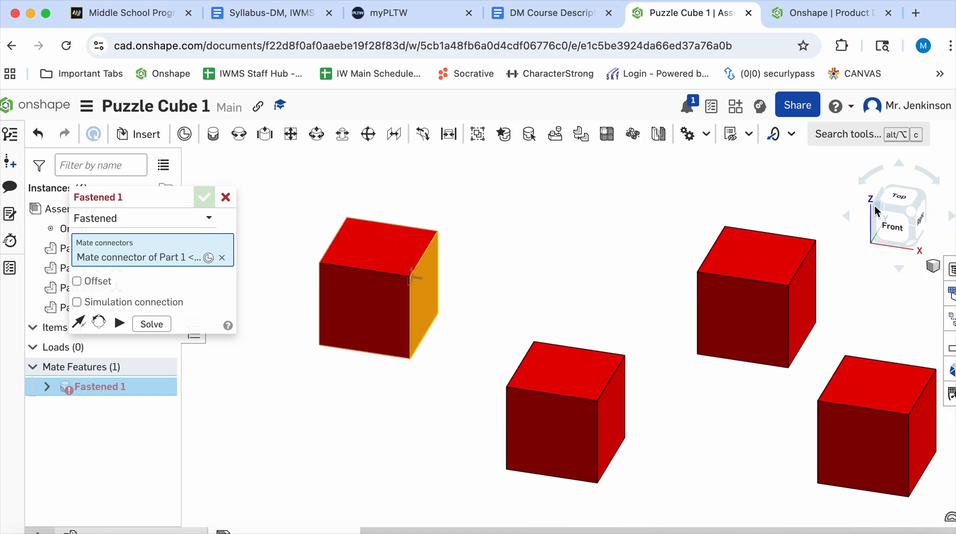
{"action": "left_click", "coordinate": [874, 207]}
{"action": "scroll", "coordinate": [598, 383], "scroll_direction": "up", "scroll_amount": 1}
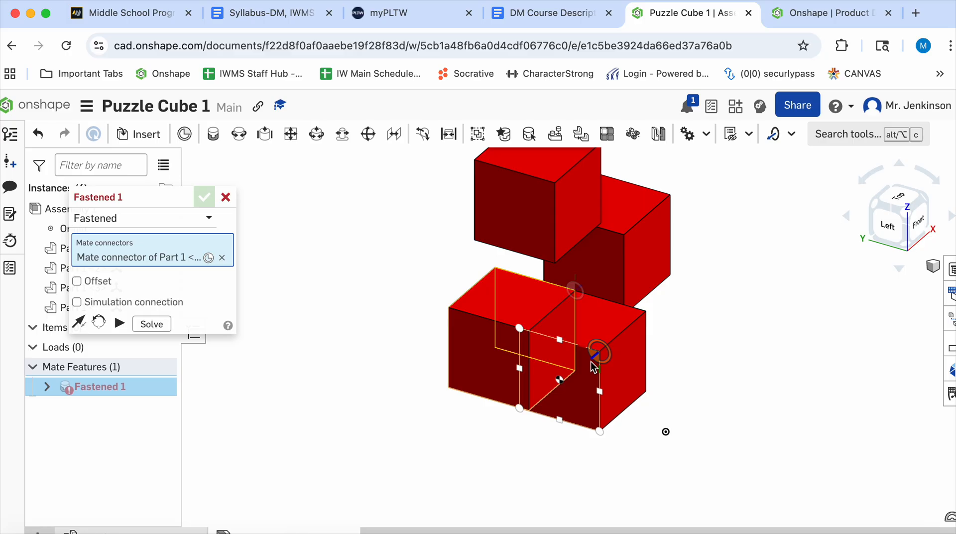
{"action": "left_click", "coordinate": [593, 368]}
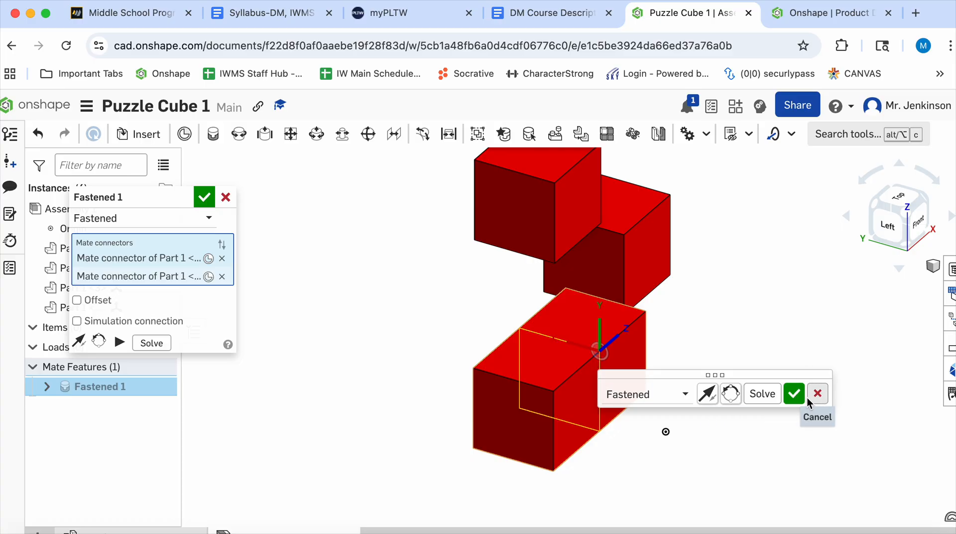
{"action": "left_click", "coordinate": [794, 393]}
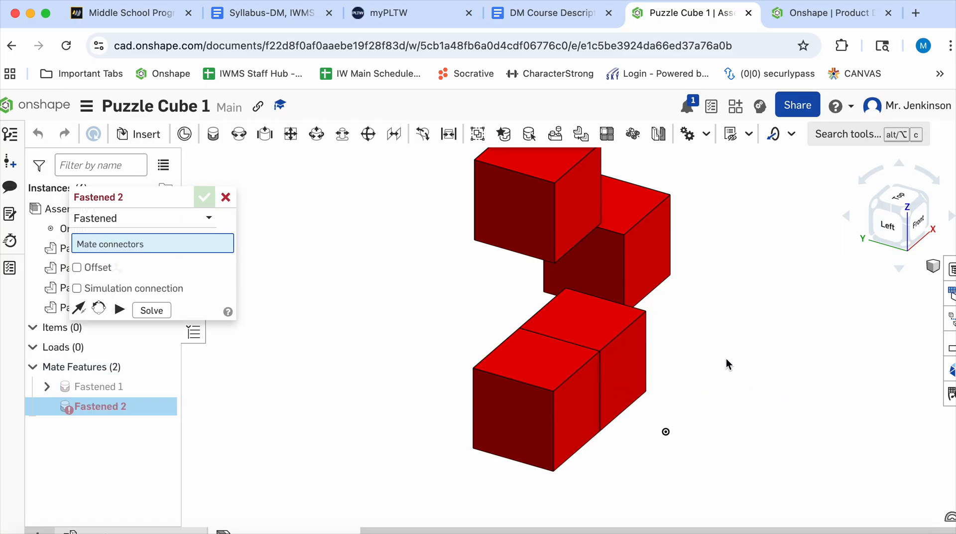
{"action": "key", "text": "Escape"}
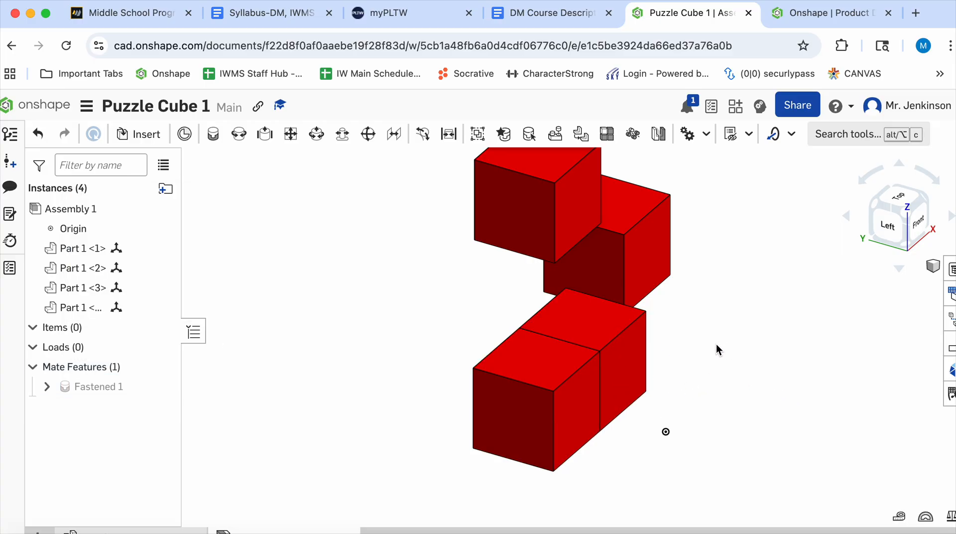
Step: Move the joined pair outward, then fasten the third cube's left-face upper front corner to the pair's right-face upper front corner
{"action": "left_click_drag", "start_coordinate": [495, 378], "coordinate": [408, 404]}
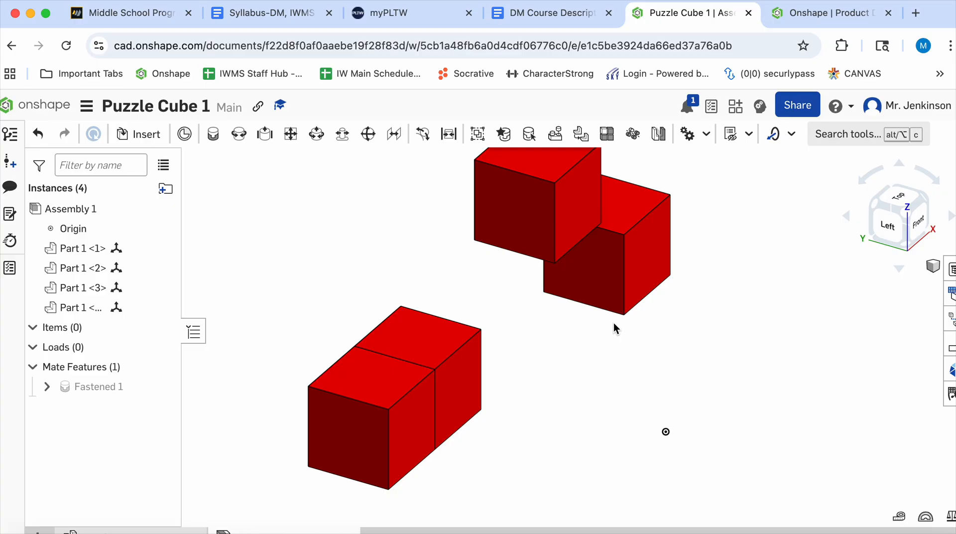
{"action": "left_click", "coordinate": [213, 136]}
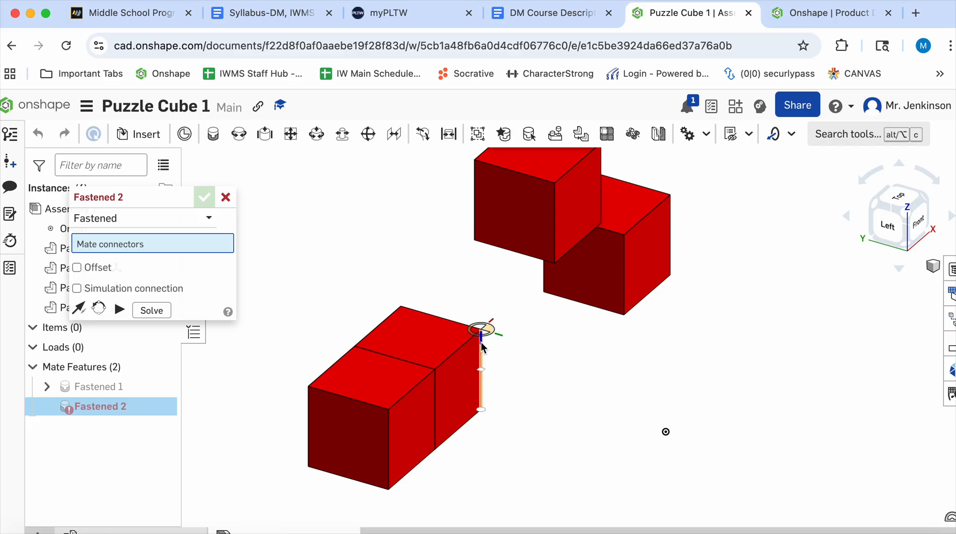
{"action": "left_click", "coordinate": [549, 196]}
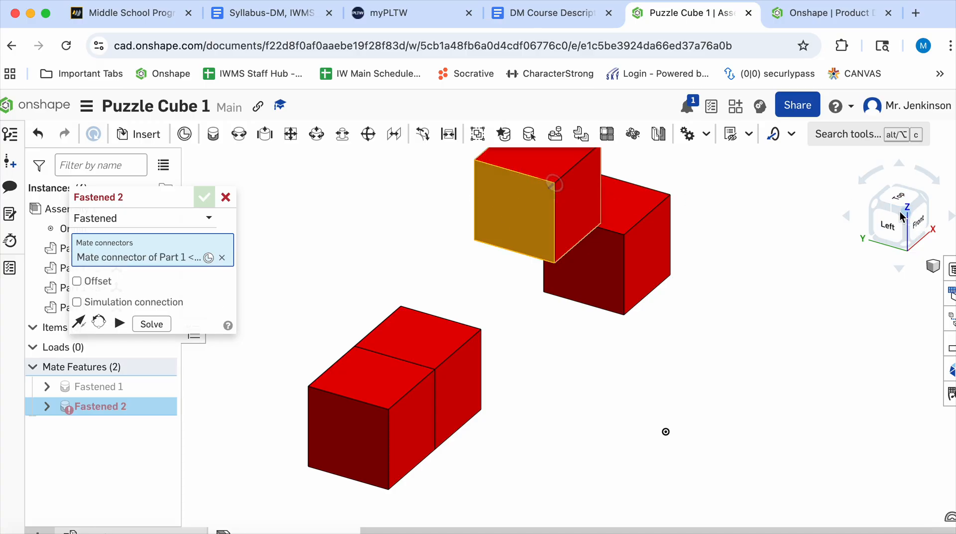
{"action": "left_click", "coordinate": [925, 204]}
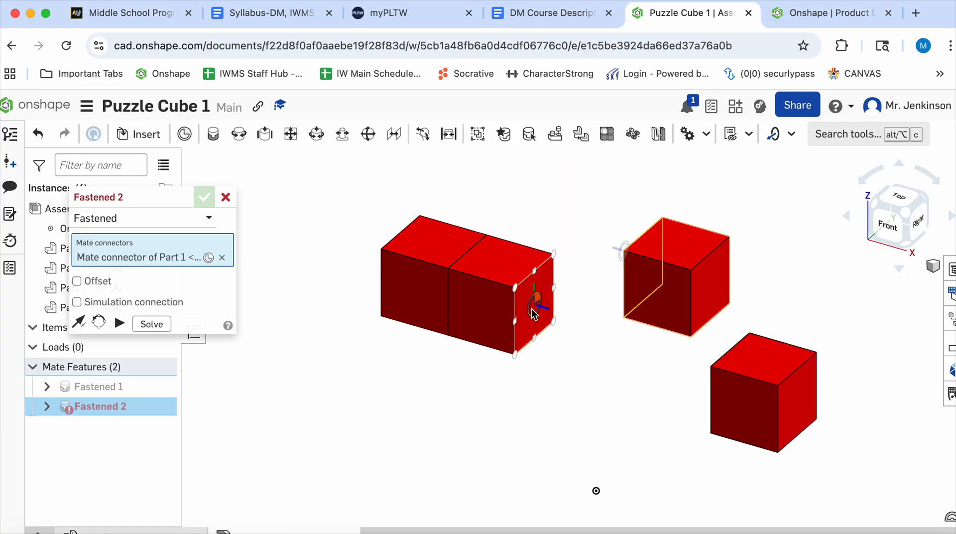
{"action": "scroll", "coordinate": [530, 306], "scroll_direction": "up", "scroll_amount": 3}
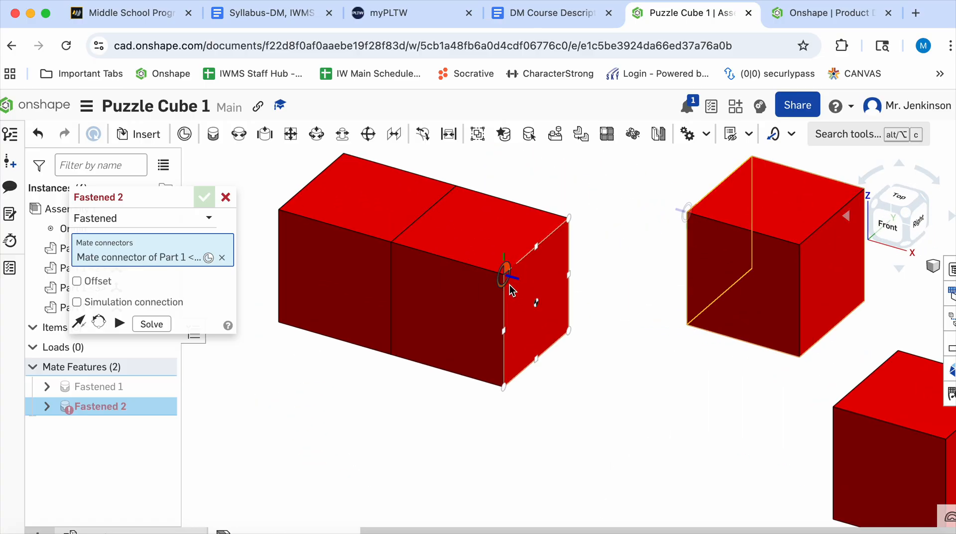
{"action": "left_click", "coordinate": [507, 280]}
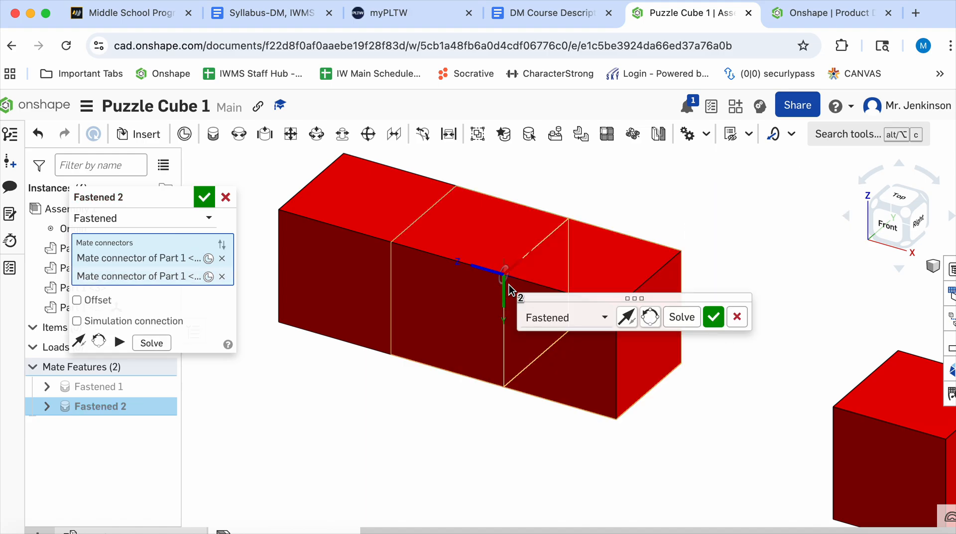
{"action": "left_click", "coordinate": [722, 321]}
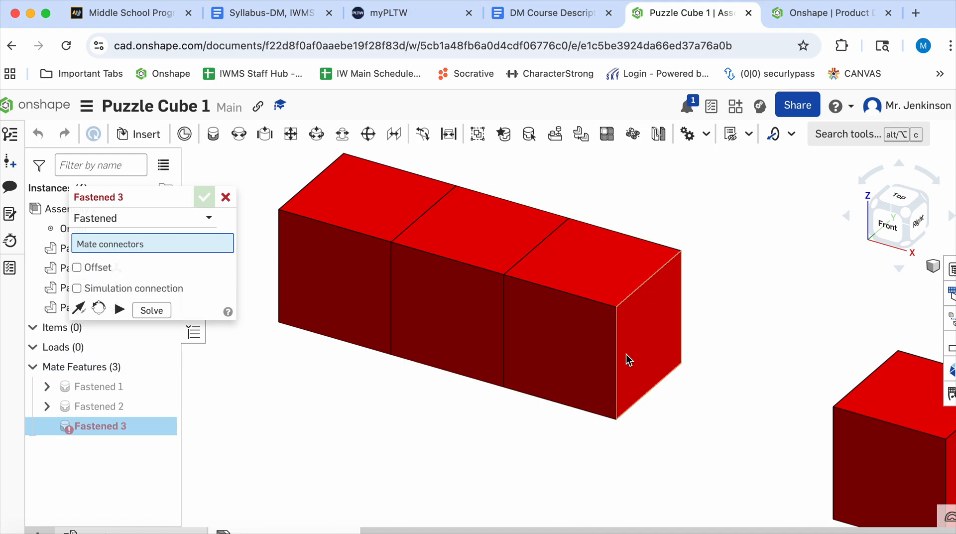
{"action": "key", "text": "Escape"}
Step: Move the remaining loose cube up above the end of the three-cube row
{"action": "left_click_drag", "start_coordinate": [614, 330], "coordinate": [643, 380]}
{"action": "scroll", "coordinate": [713, 381], "scroll_direction": "down", "scroll_amount": 3}
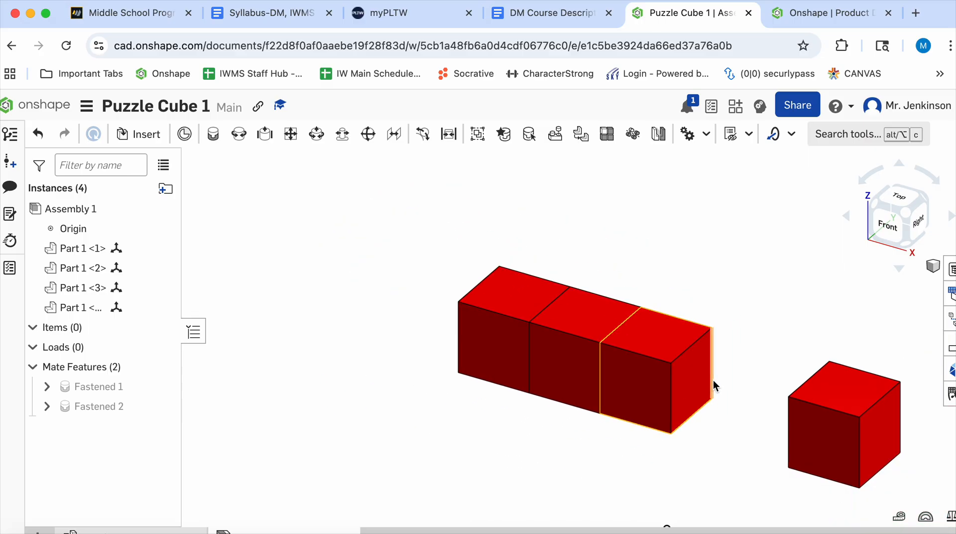
{"action": "scroll", "coordinate": [712, 380], "scroll_direction": "down", "scroll_amount": 2}
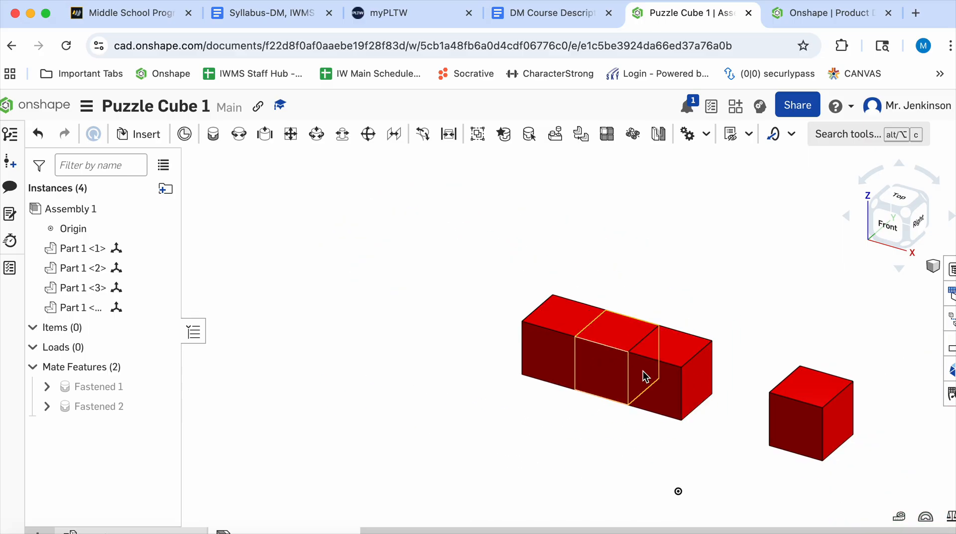
{"action": "left_click_drag", "start_coordinate": [802, 429], "coordinate": [746, 249]}
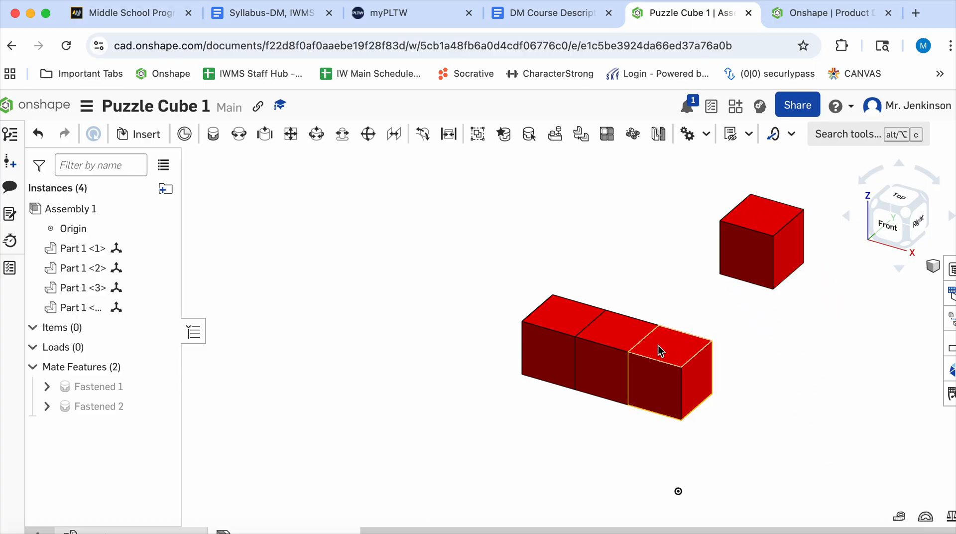
Step: Join the end cube's top-face front right corner to the loose cube's bottom-face front right corner with a Fastened mate
{"action": "left_click", "coordinate": [213, 134]}
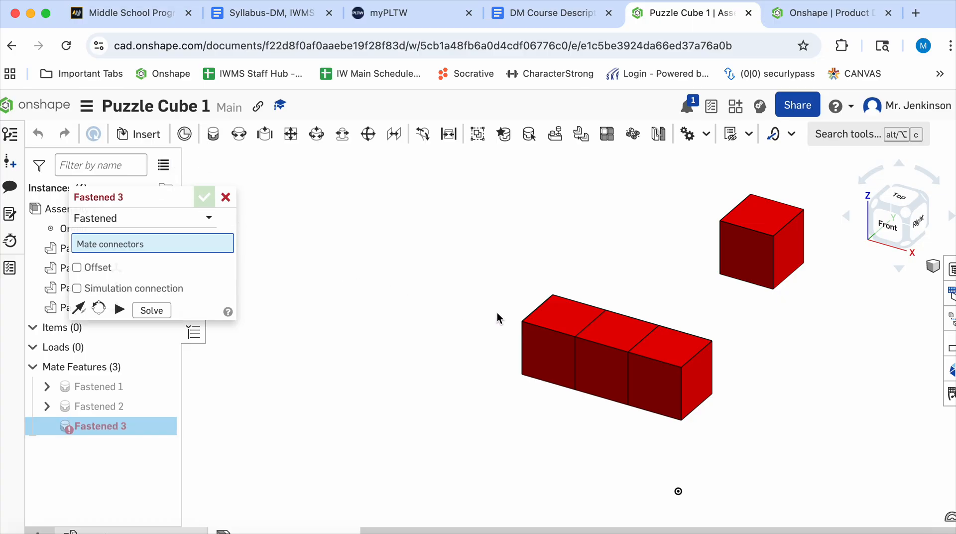
{"action": "scroll", "coordinate": [681, 366], "scroll_direction": "up", "scroll_amount": 5}
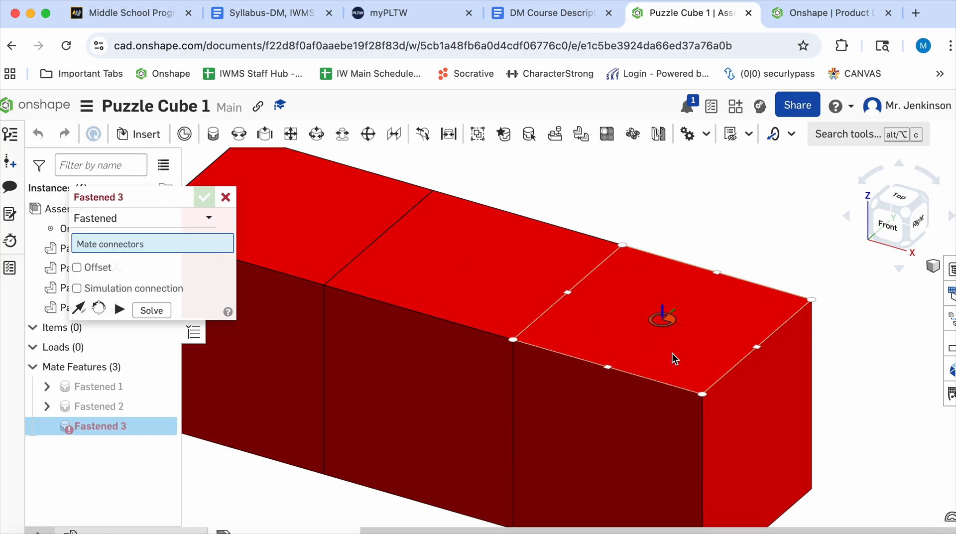
{"action": "scroll", "coordinate": [703, 405], "scroll_direction": "down", "scroll_amount": 1}
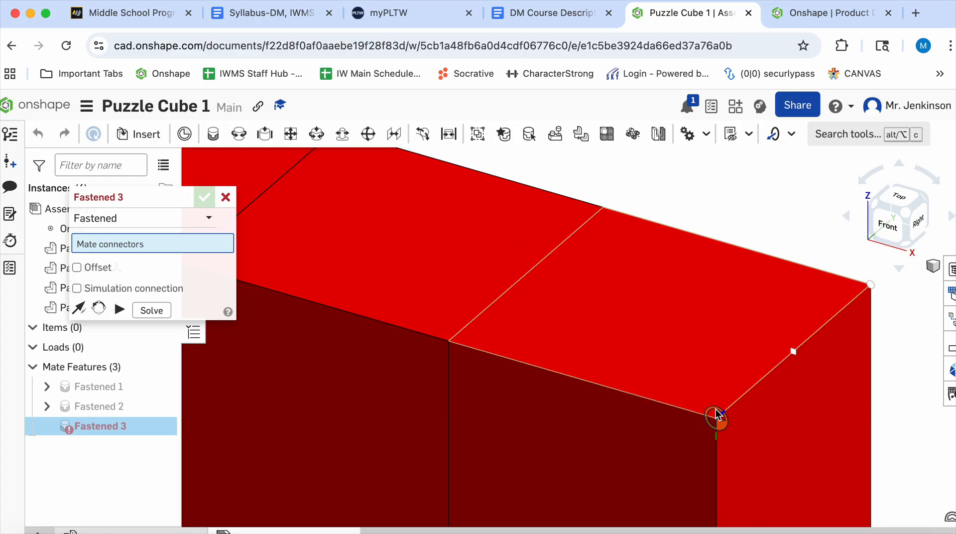
{"action": "left_click", "coordinate": [716, 414]}
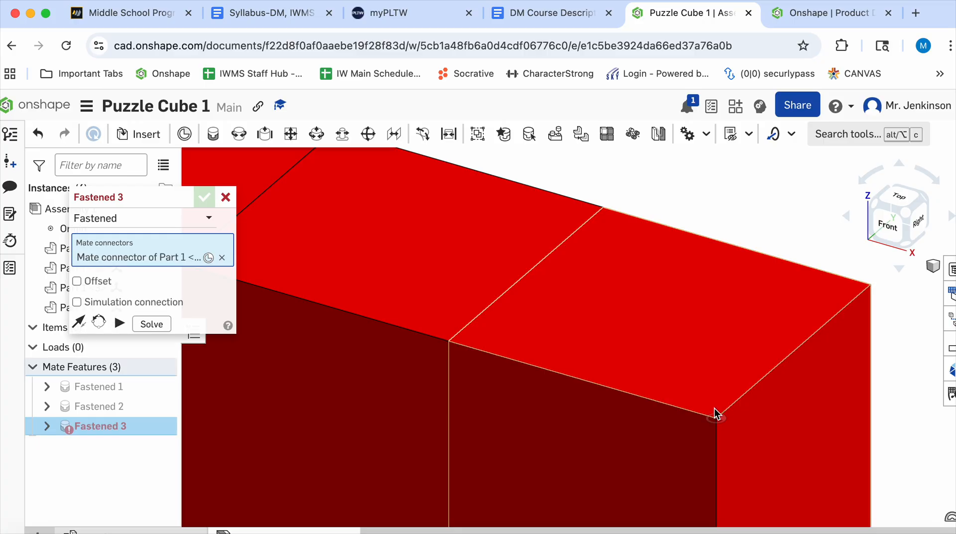
{"action": "scroll", "coordinate": [789, 335], "scroll_direction": "down", "scroll_amount": 5}
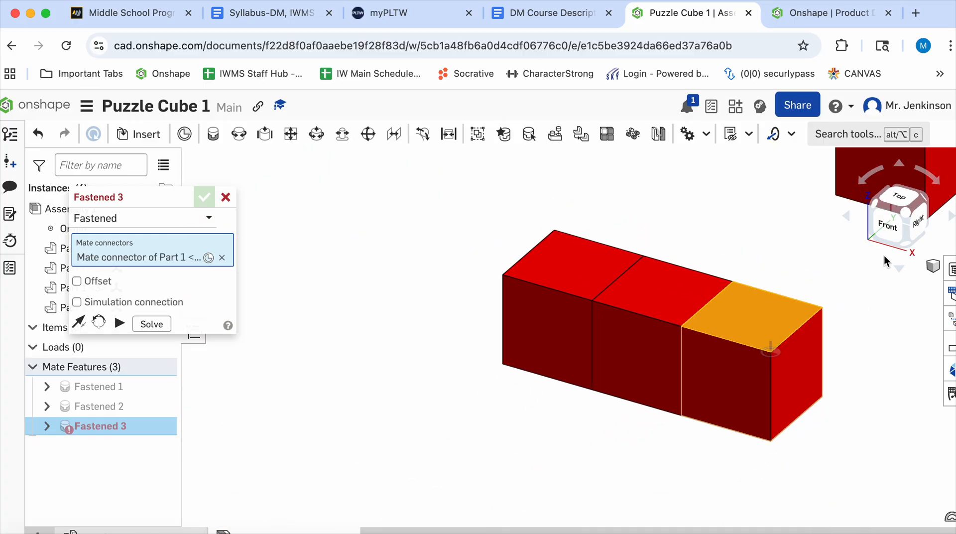
{"action": "left_click", "coordinate": [903, 244]}
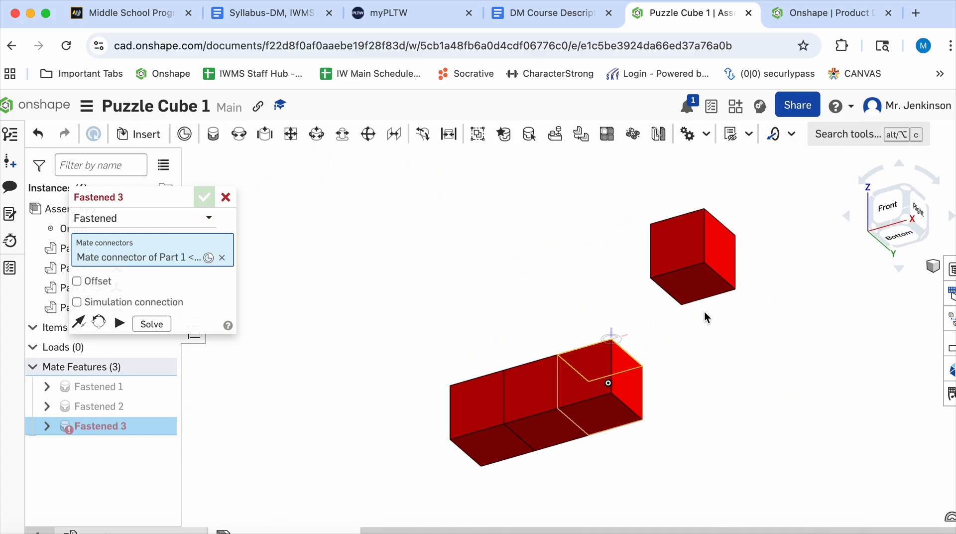
{"action": "scroll", "coordinate": [699, 273], "scroll_direction": "up", "scroll_amount": 4}
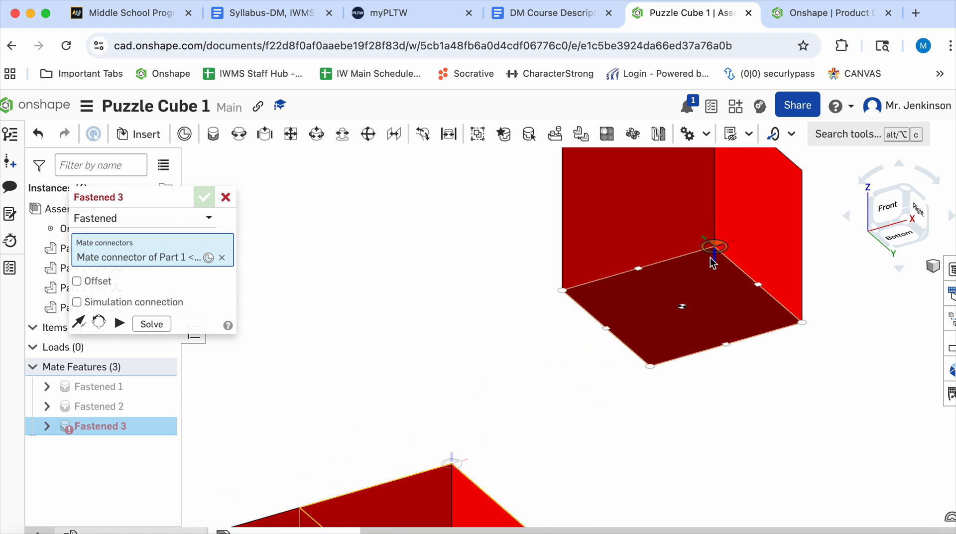
{"action": "left_click", "coordinate": [715, 255]}
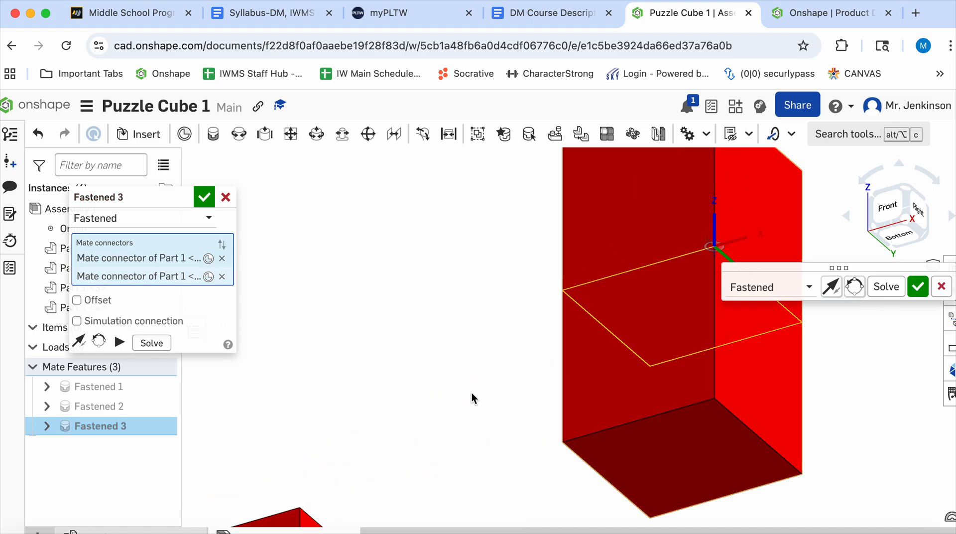
{"action": "left_click", "coordinate": [919, 287]}
{"action": "scroll", "coordinate": [748, 341], "scroll_direction": "down", "scroll_amount": 5}
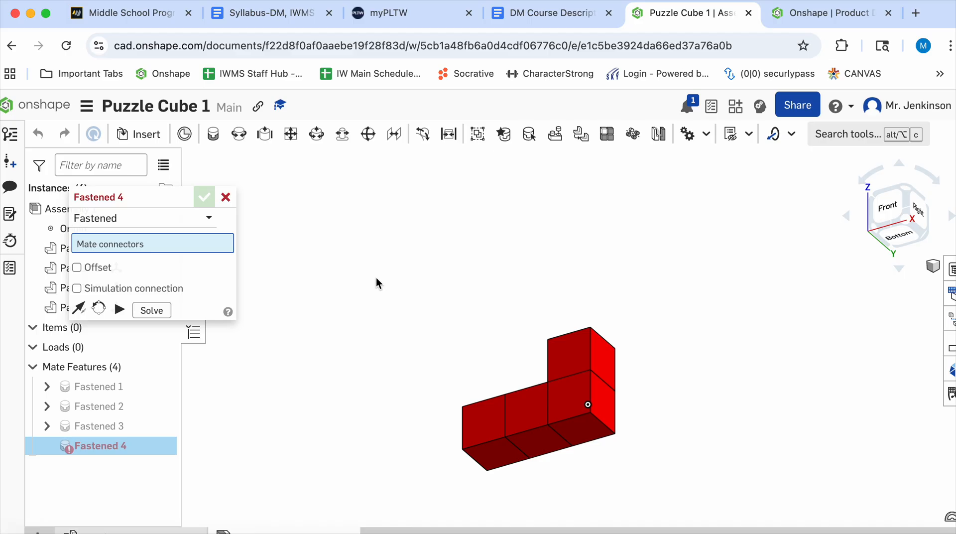
{"action": "key", "text": "Escape"}
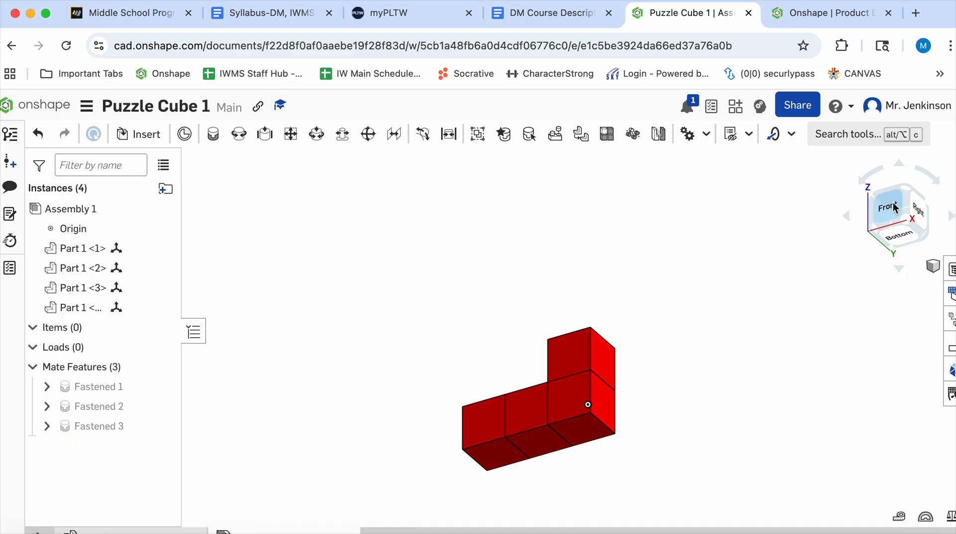
Step: View the finished red piece from the upper front right, then return to the documents page
{"action": "left_click", "coordinate": [907, 187]}
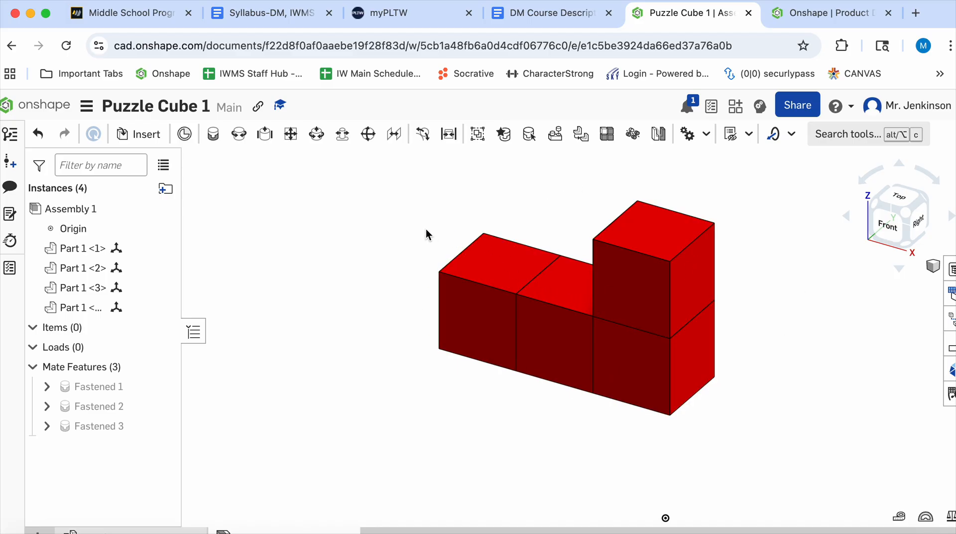
{"action": "left_click", "coordinate": [40, 106]}
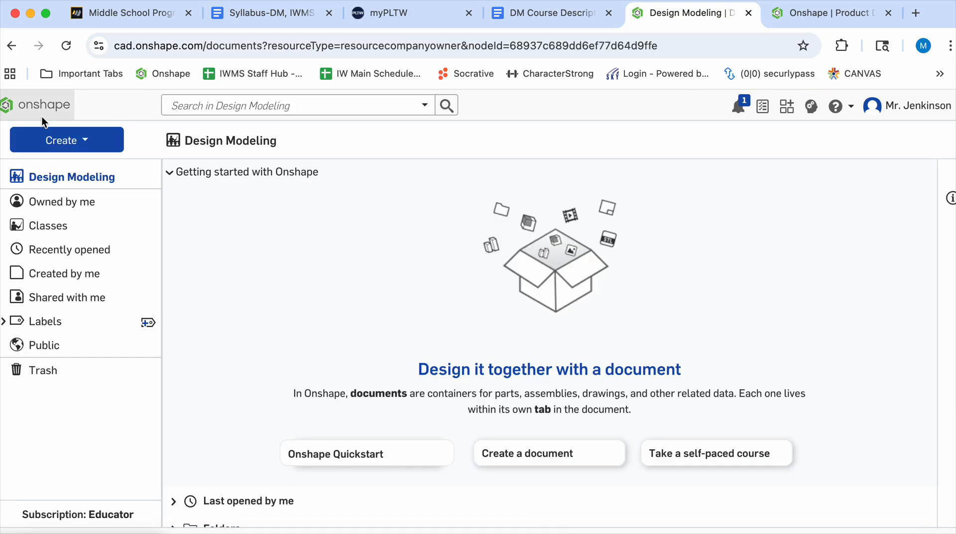
{"action": "left_click", "coordinate": [77, 143]}
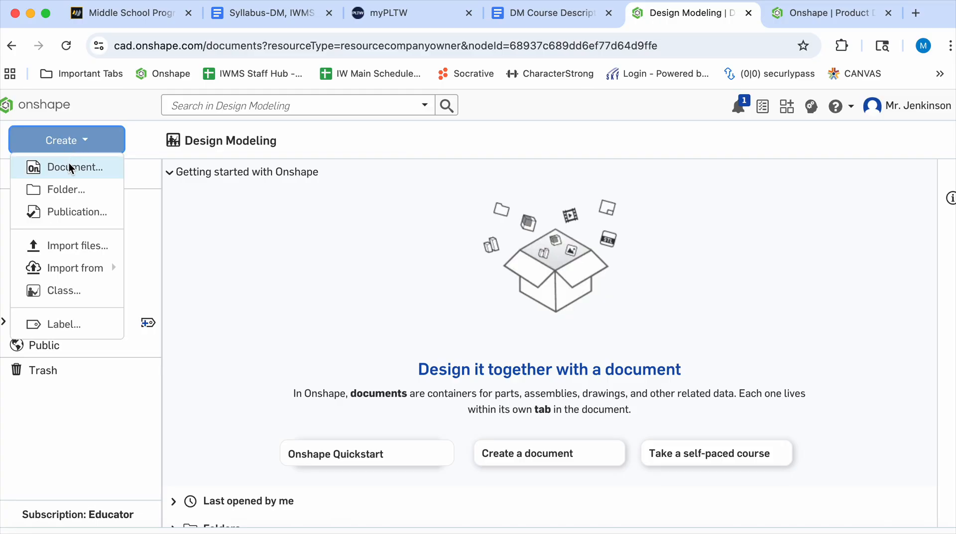
{"action": "left_click", "coordinate": [69, 165]}
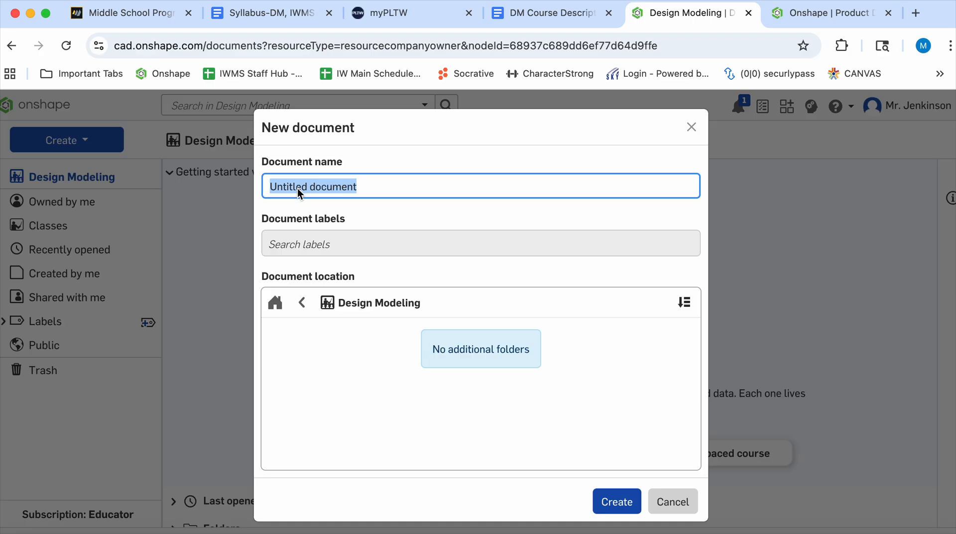
{"action": "left_click", "coordinate": [672, 499]}
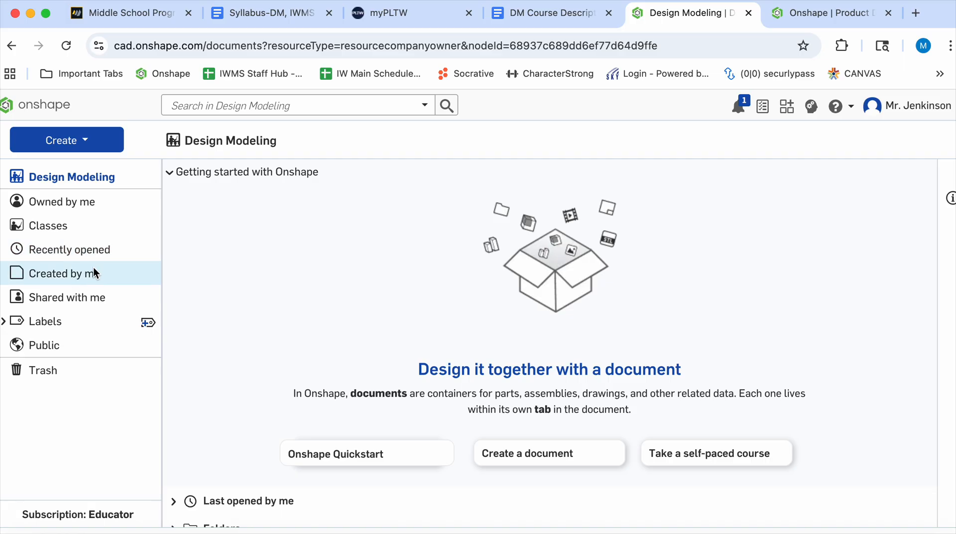
Step: Open the Puzzle Cube document from the recently opened documents and examine the assembled cube from its right, back and left sides
{"action": "left_click", "coordinate": [88, 251]}
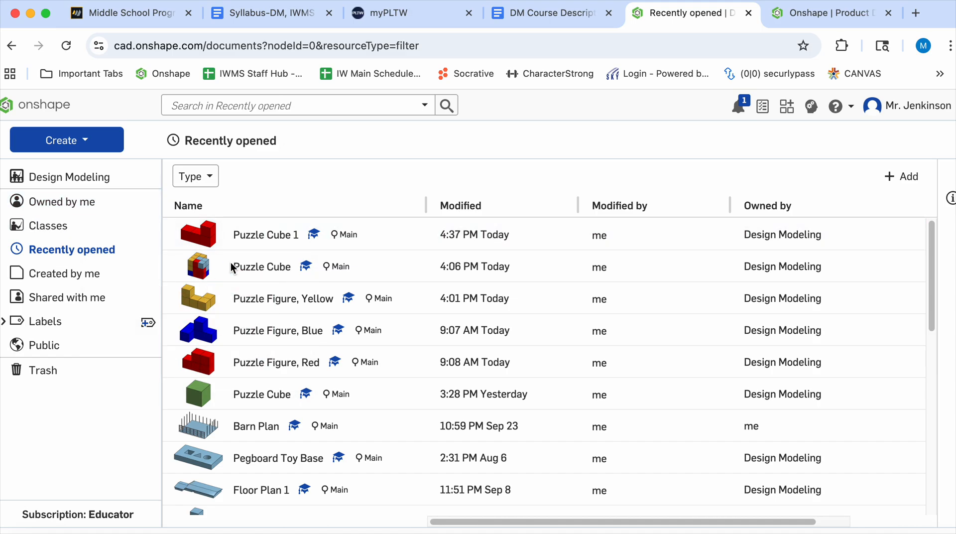
{"action": "left_click", "coordinate": [261, 267]}
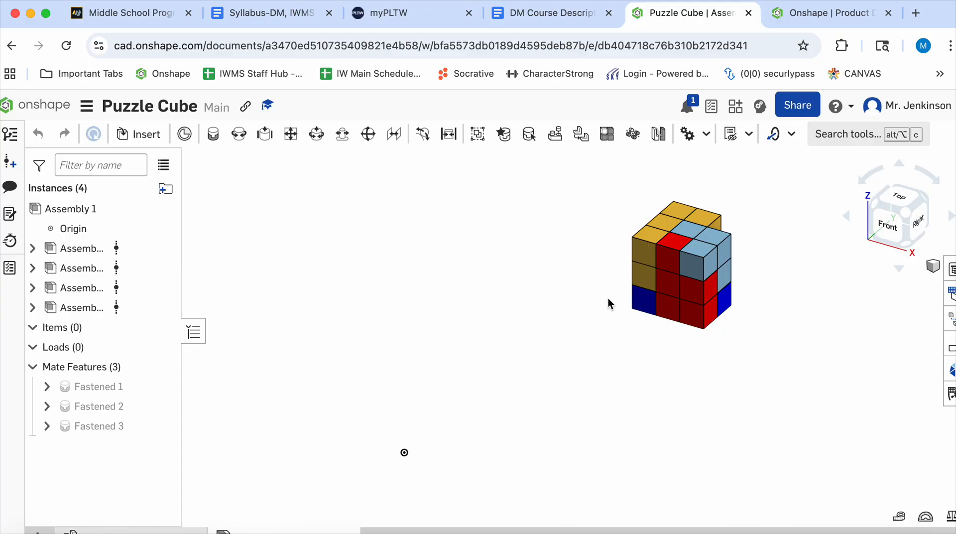
{"action": "left_click", "coordinate": [918, 206]}
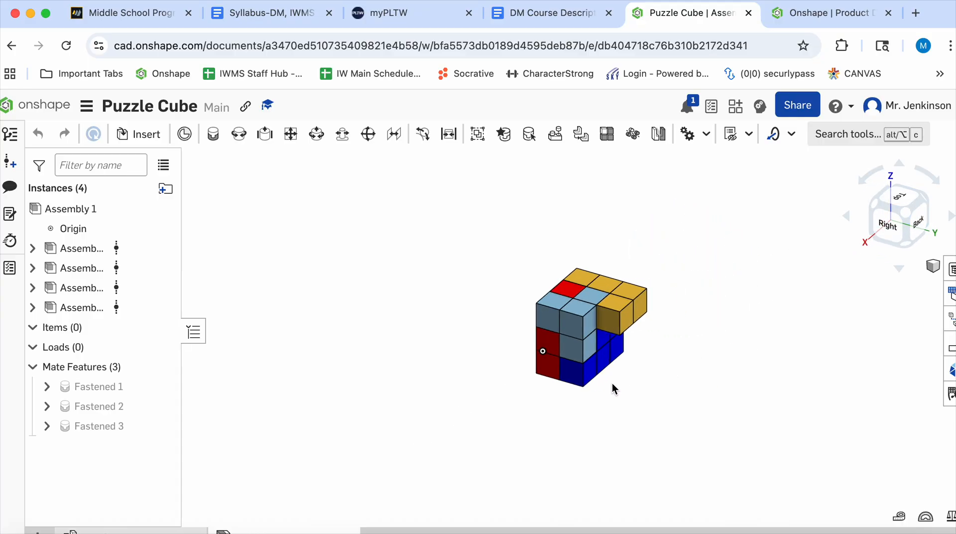
{"action": "left_click", "coordinate": [924, 201]}
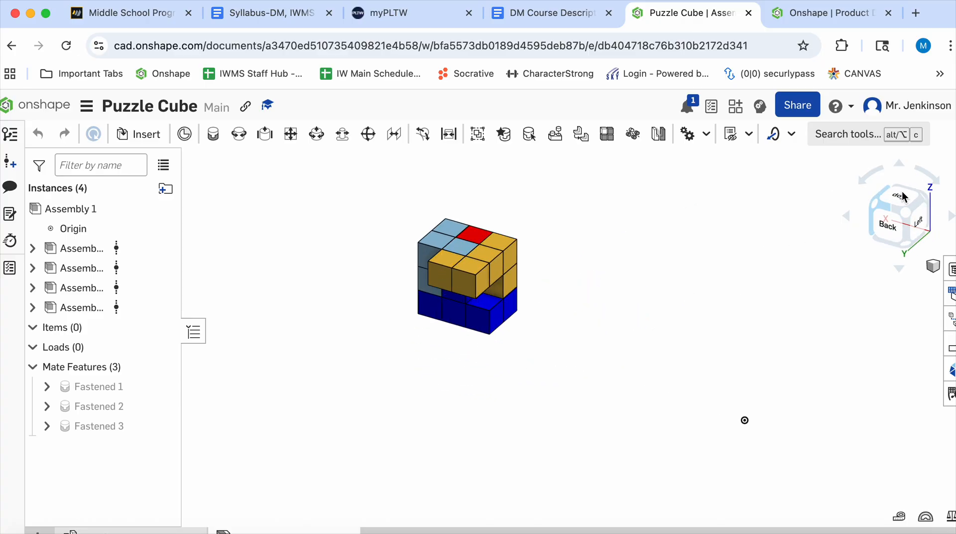
{"action": "left_click", "coordinate": [927, 198]}
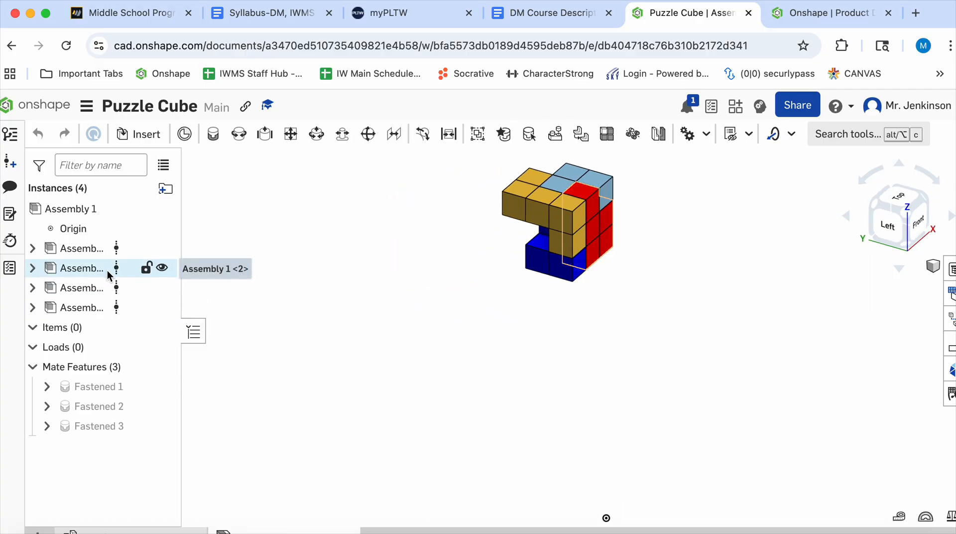
{"action": "scroll", "coordinate": [464, 369], "scroll_direction": "down", "scroll_amount": 3}
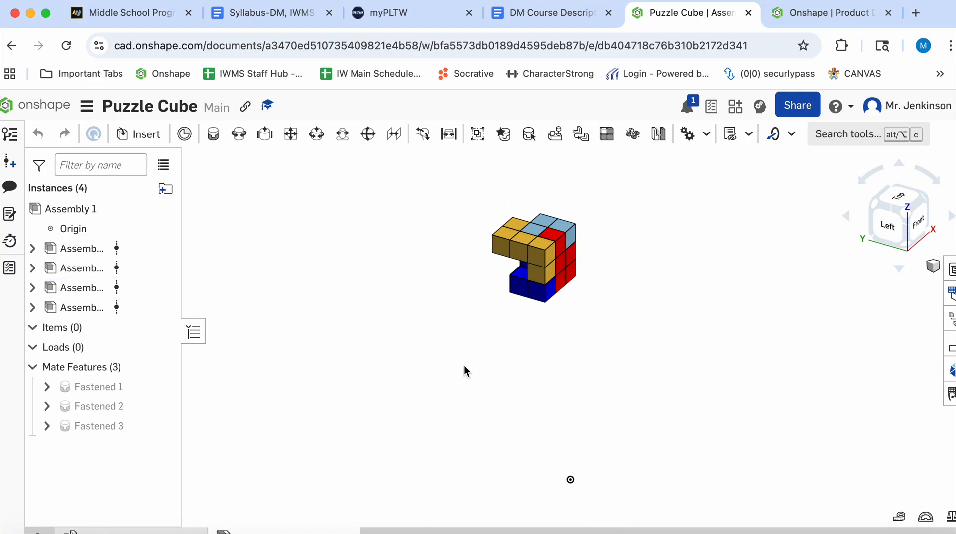